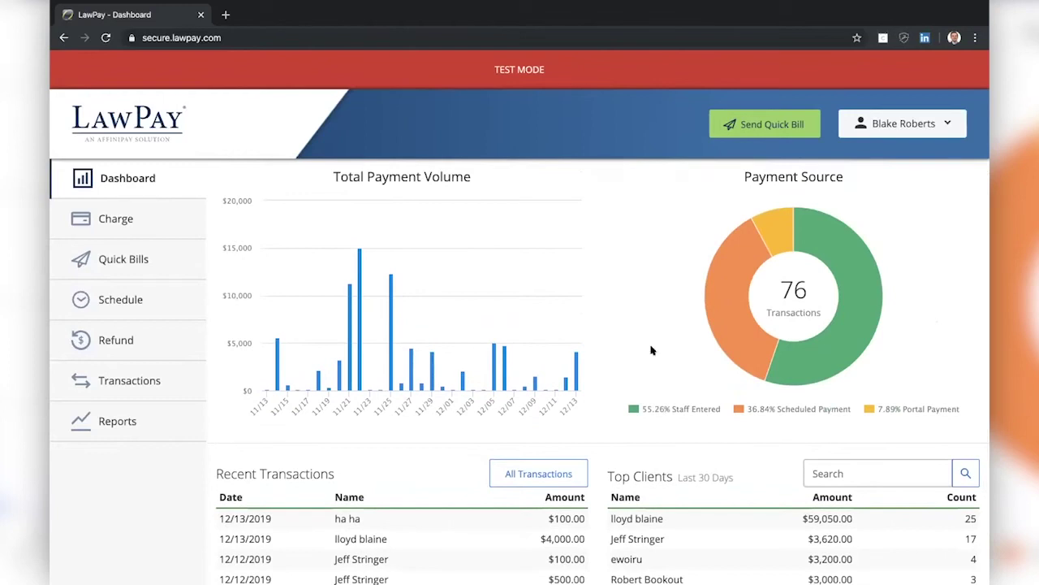
# Examine the dashboard's payment volume and payment source charts, recent transactions and top clients
pyautogui.moveTo(722, 314)
pyautogui.moveTo(804, 367)
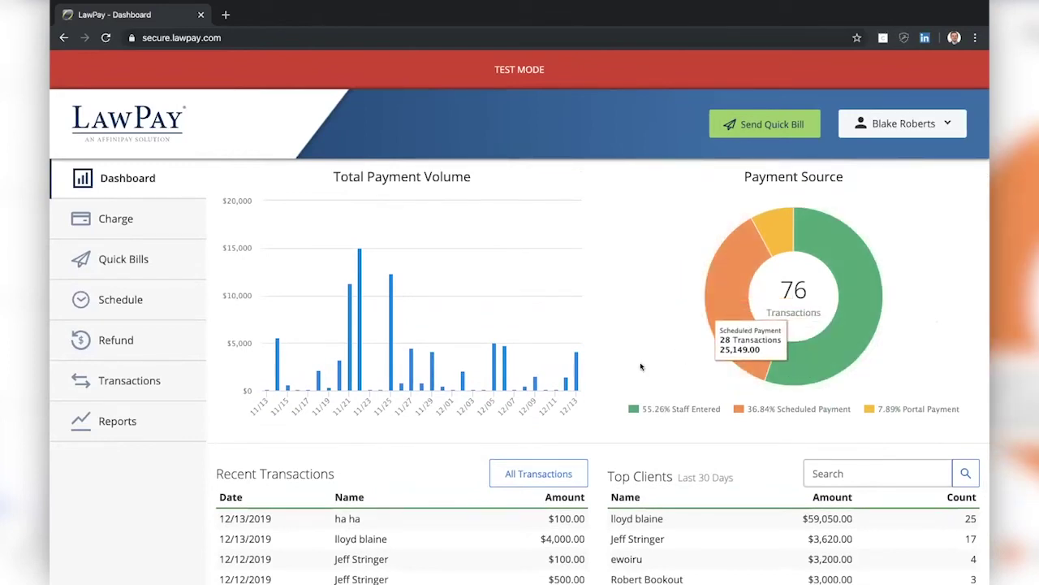
pyautogui.scroll(-2, 645, 364)
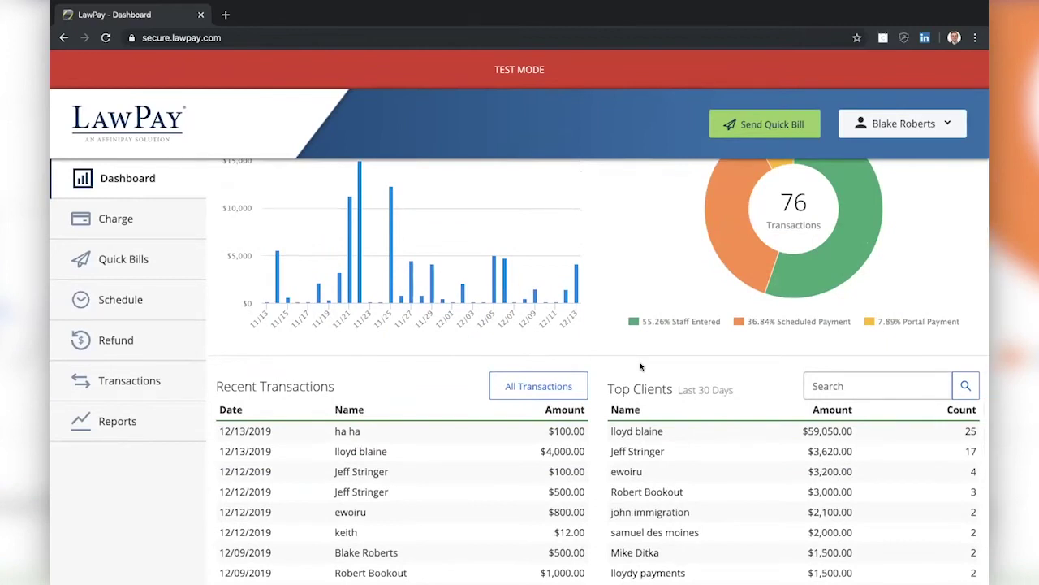
pyautogui.scroll(-2, 641, 366)
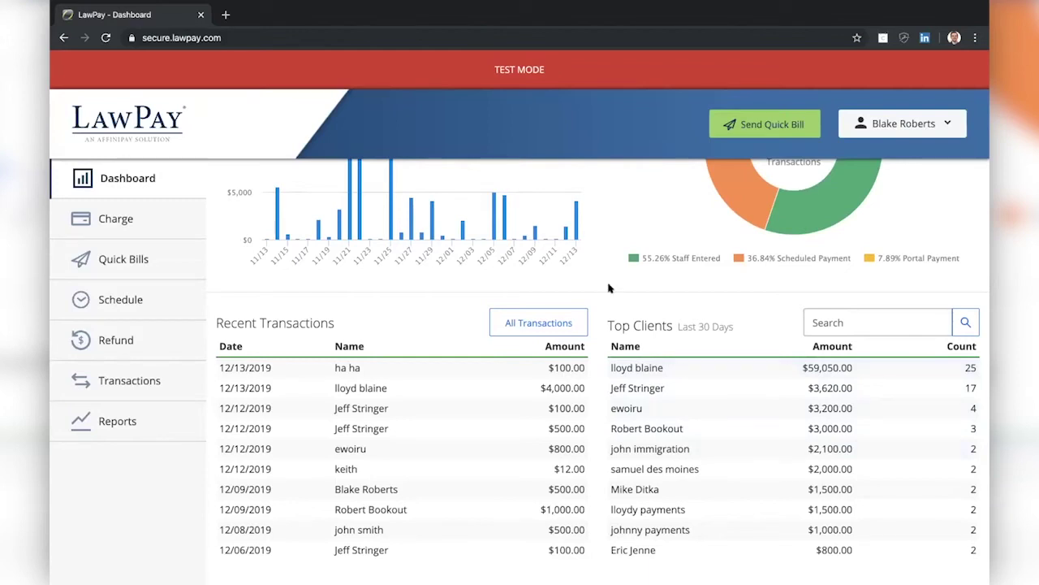
pyautogui.scroll(2, 609, 287)
pyautogui.scroll(3, 609, 287)
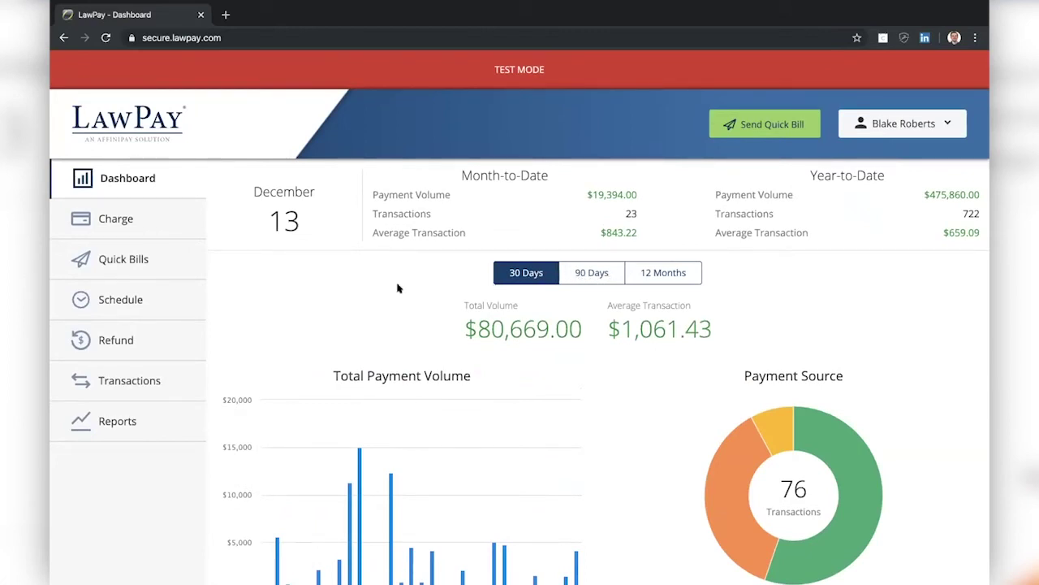
# View the payment form for accepting an Invoice Payment charge, and close it without entering anything
pyautogui.click(120, 219)
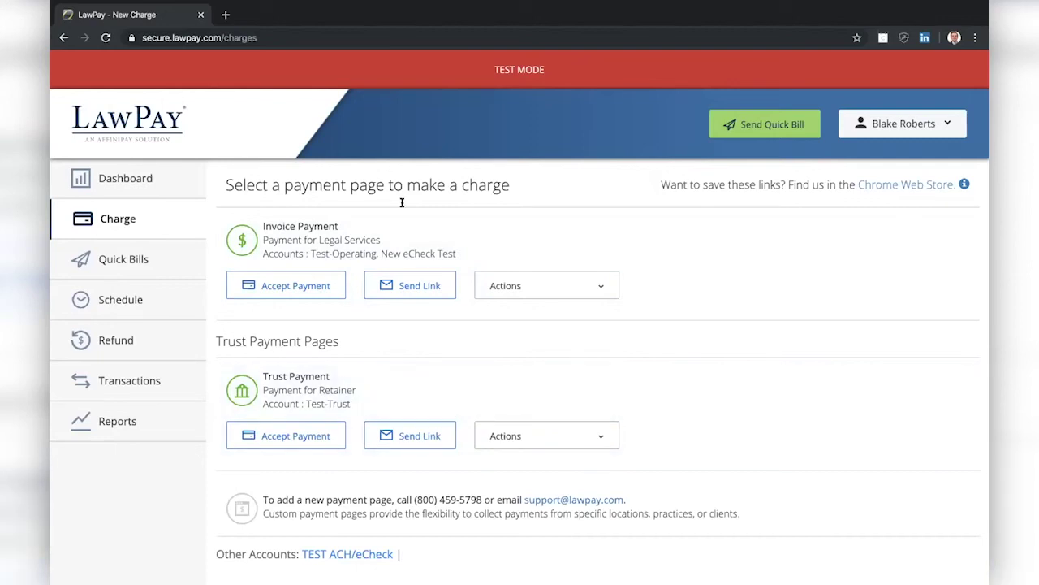
pyautogui.click(282, 288)
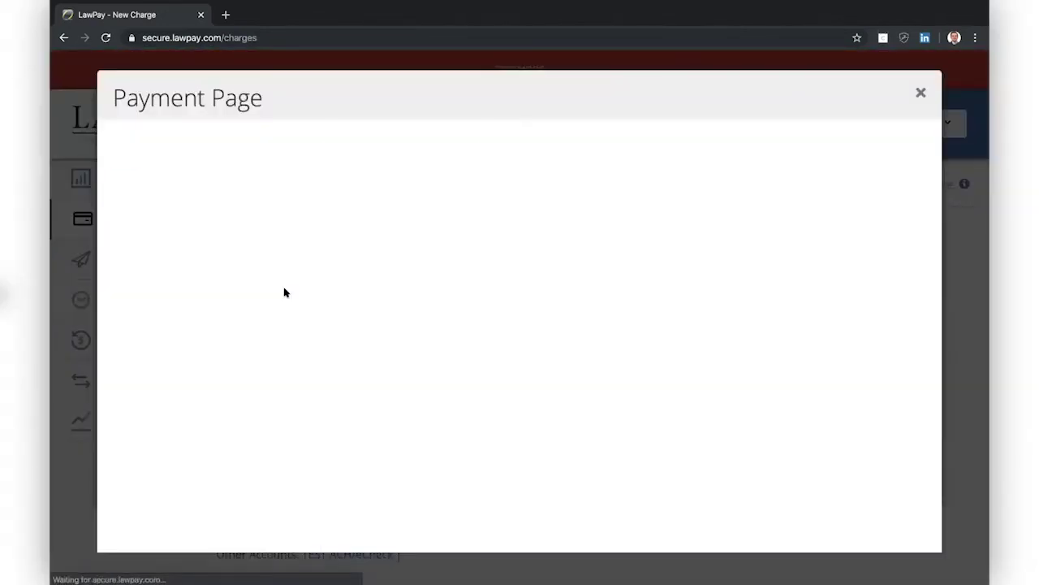
pyautogui.scroll(-4, 284, 292)
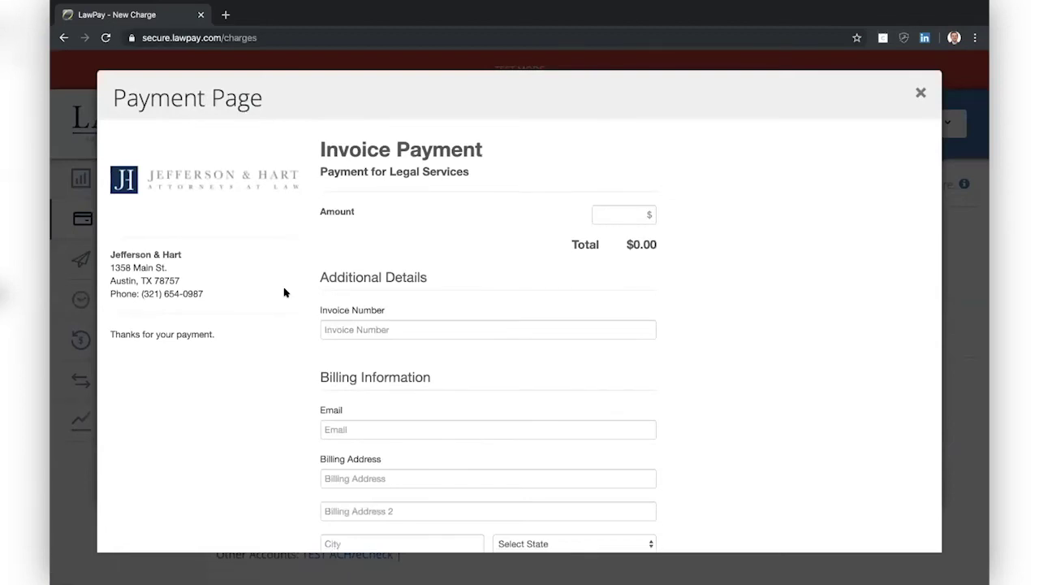
pyautogui.scroll(4, 284, 293)
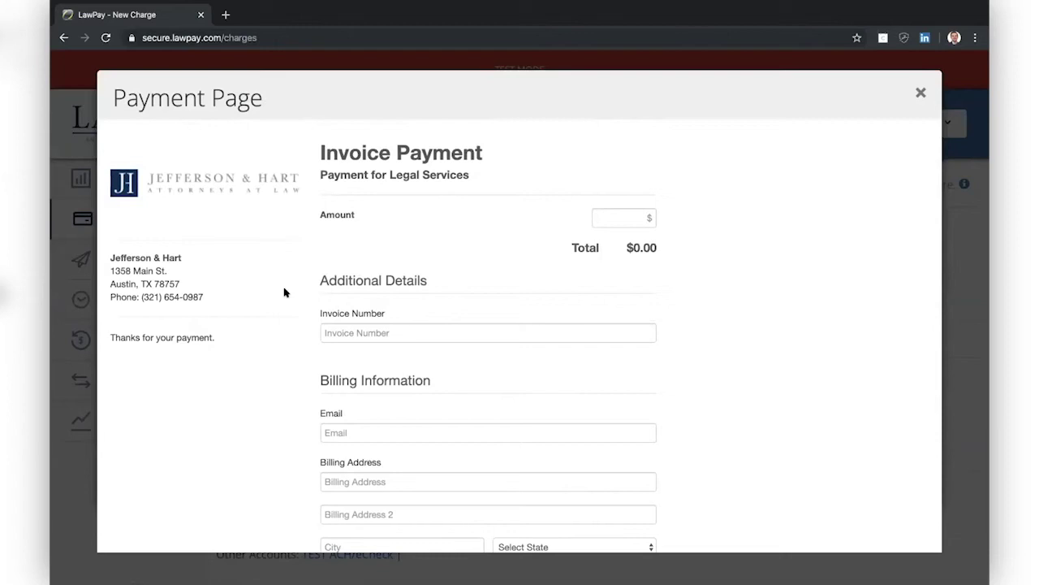
pyautogui.scroll(-1, 284, 293)
pyautogui.scroll(-3, 285, 293)
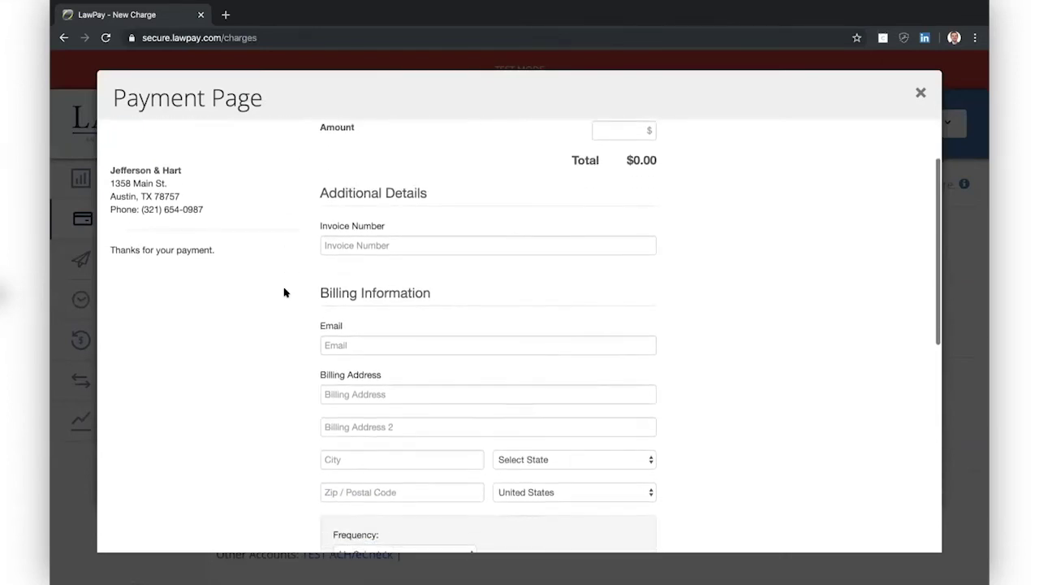
pyautogui.scroll(3, 284, 292)
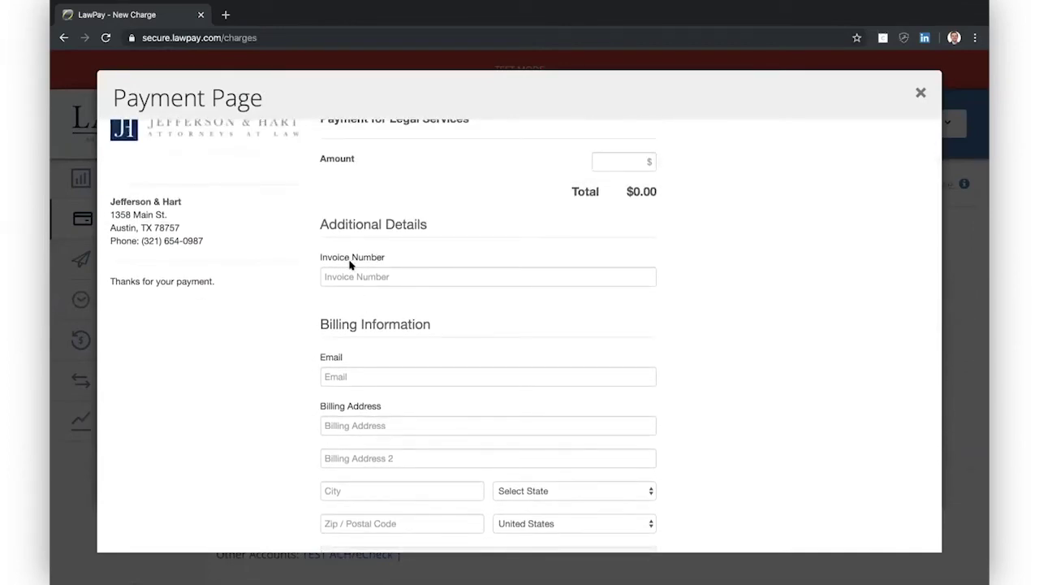
pyautogui.scroll(2, 276, 383)
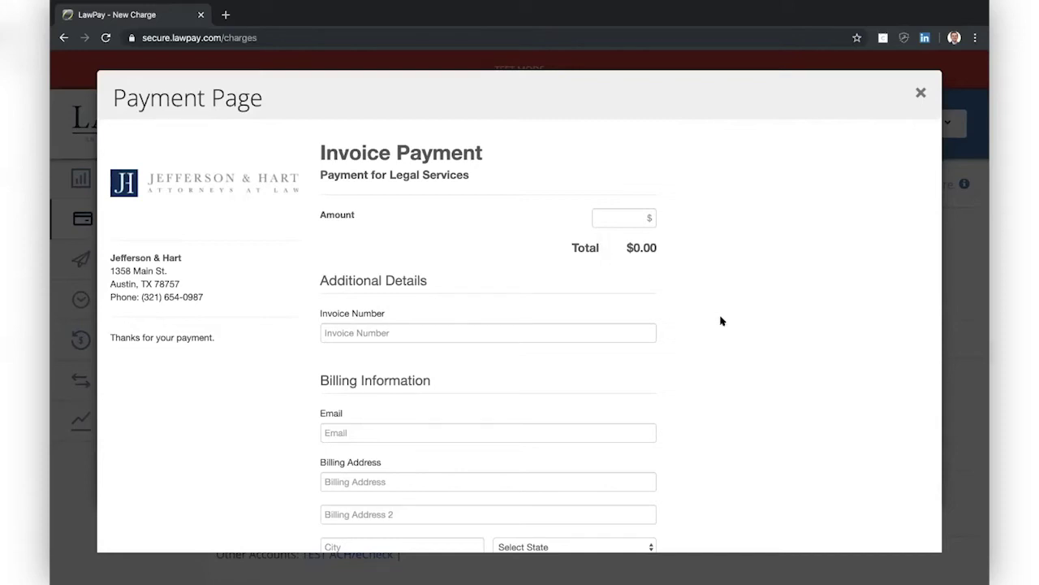
pyautogui.click(920, 95)
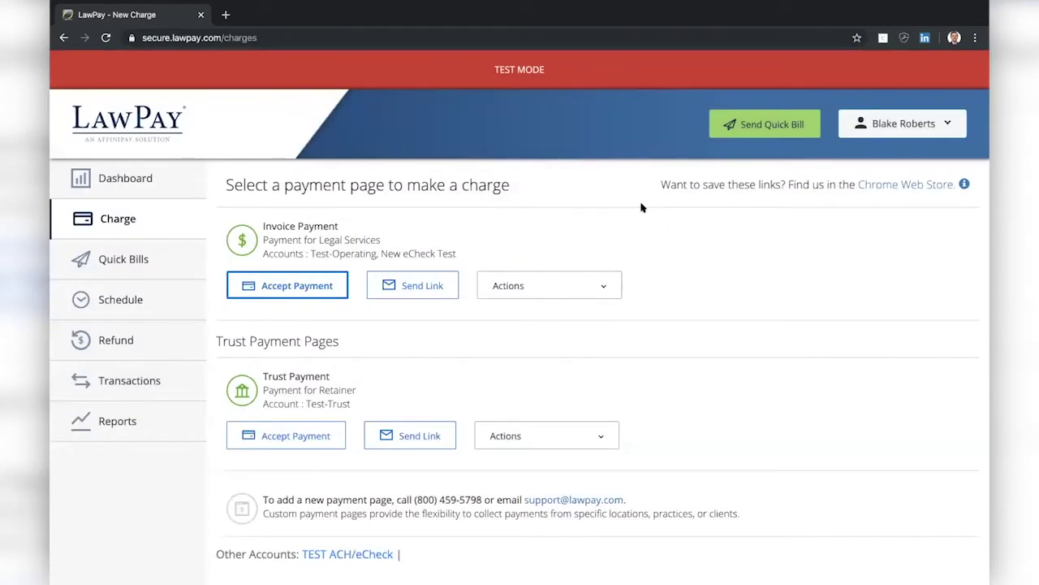
# Open the Invoice Payment page in its own browser tab and select its web address while reviewing the form
pyautogui.click(595, 292)
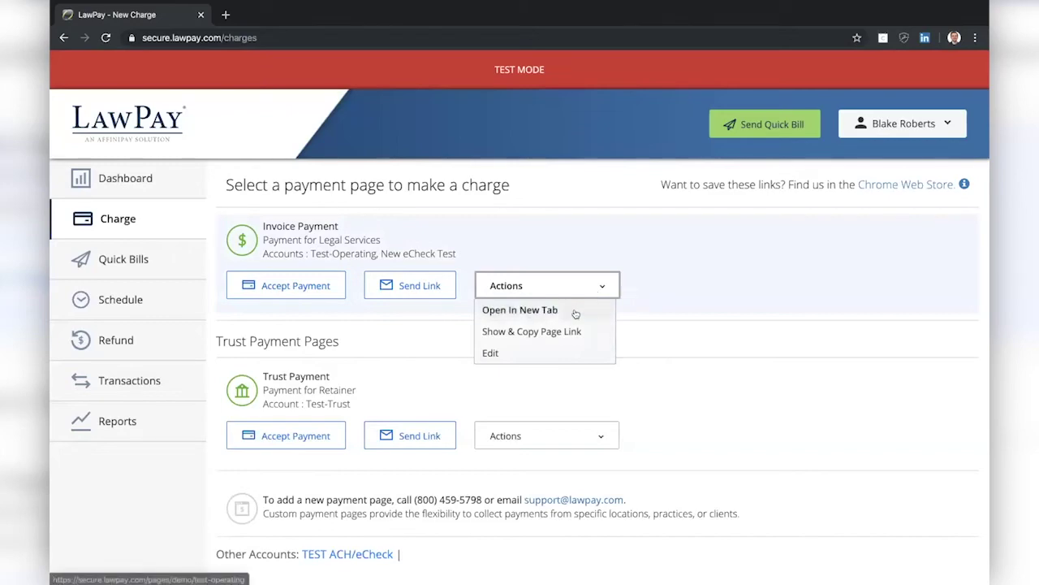
pyautogui.click(574, 314)
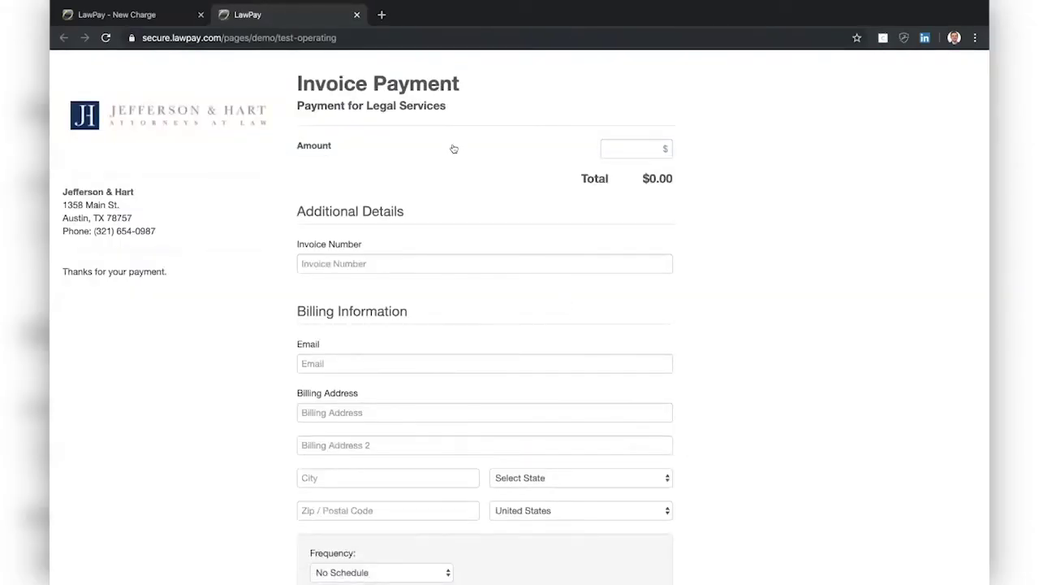
pyautogui.scroll(-2, 452, 149)
pyautogui.scroll(2, 452, 149)
pyautogui.click(238, 38)
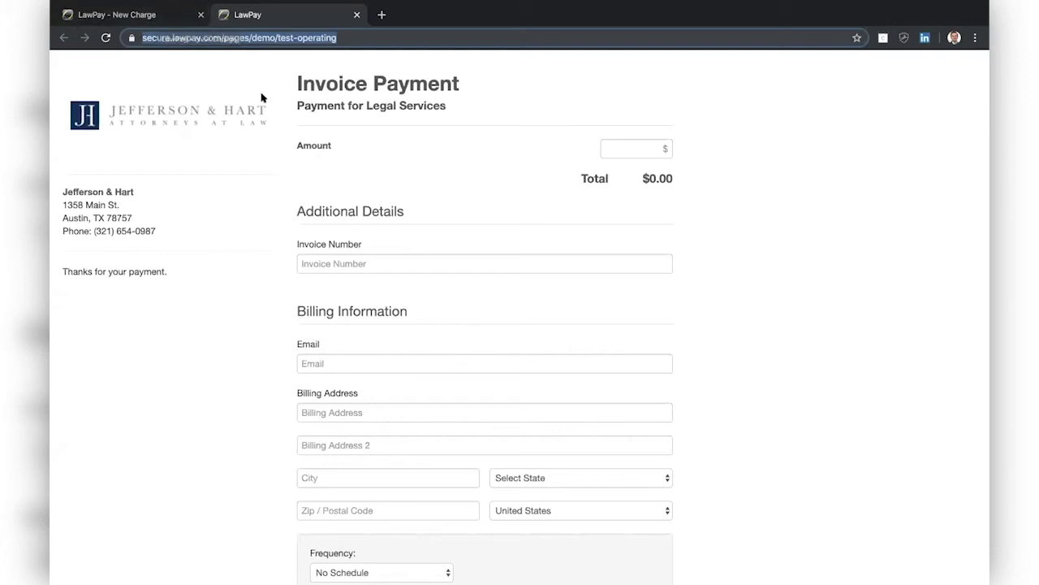
pyautogui.scroll(-3, 360, 204)
pyautogui.scroll(3, 359, 204)
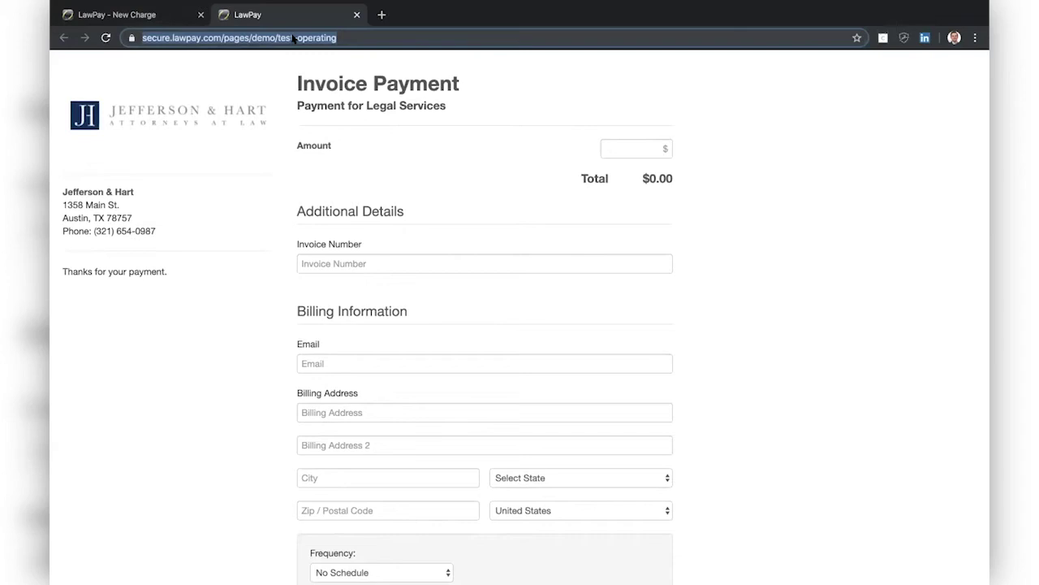
# Open the Trust Payment page in a new browser tab, compare it with the Invoice Payment page, and return to the charge page
pyautogui.click(138, 15)
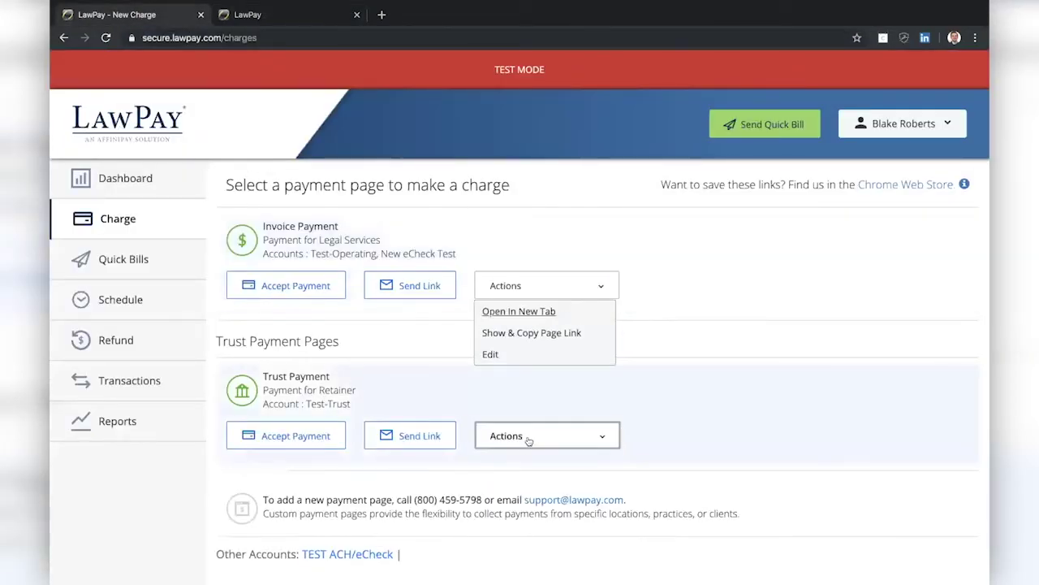
pyautogui.click(501, 435)
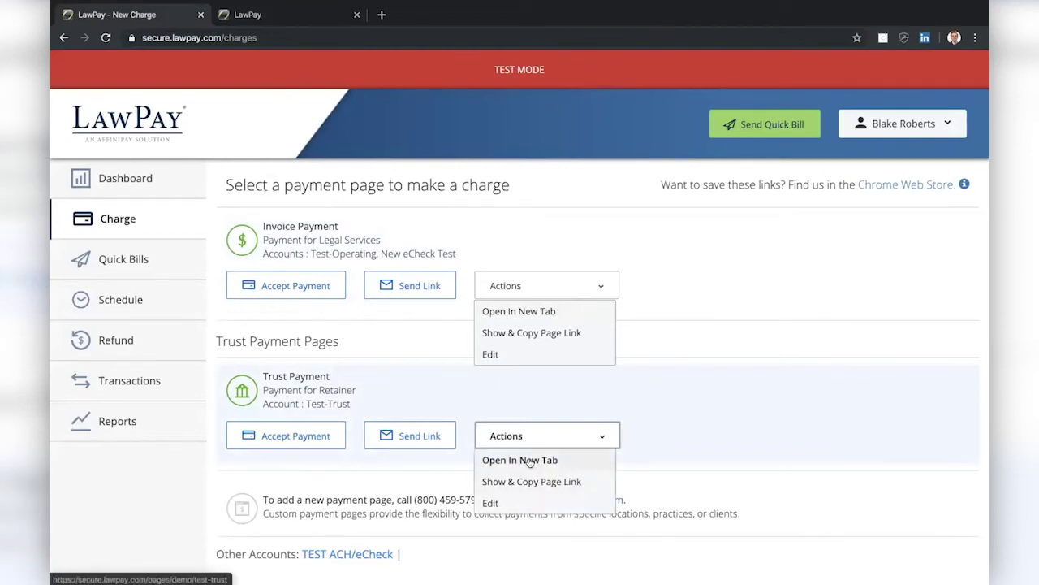
pyautogui.click(519, 459)
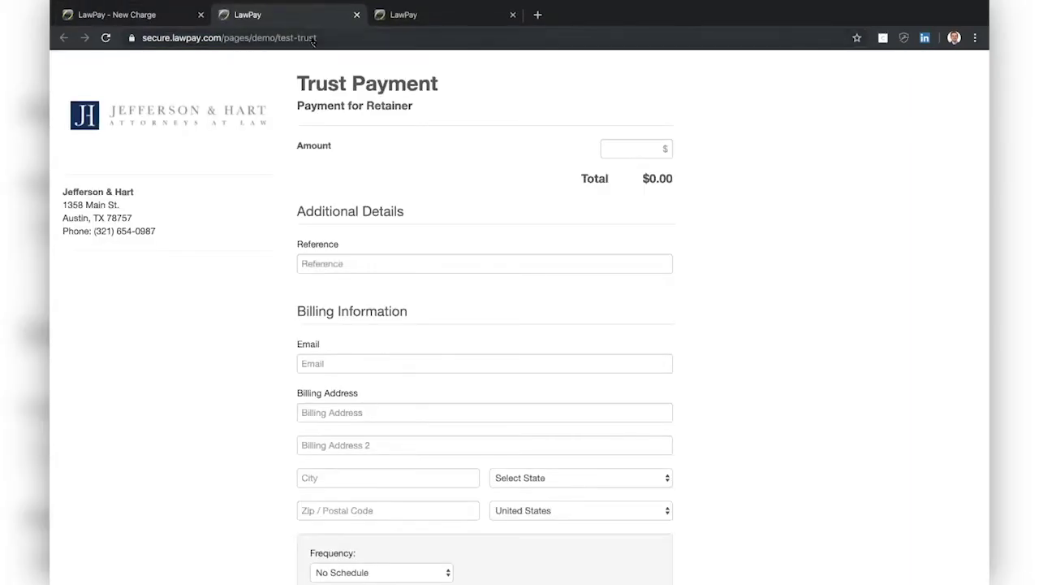
pyautogui.click(416, 21)
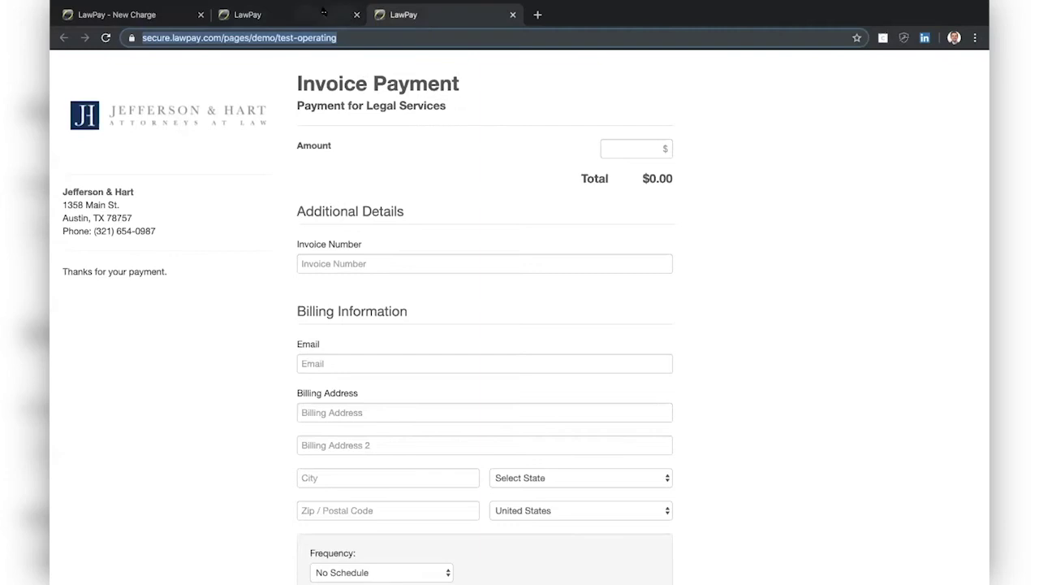
pyautogui.click(288, 15)
pyautogui.click(132, 16)
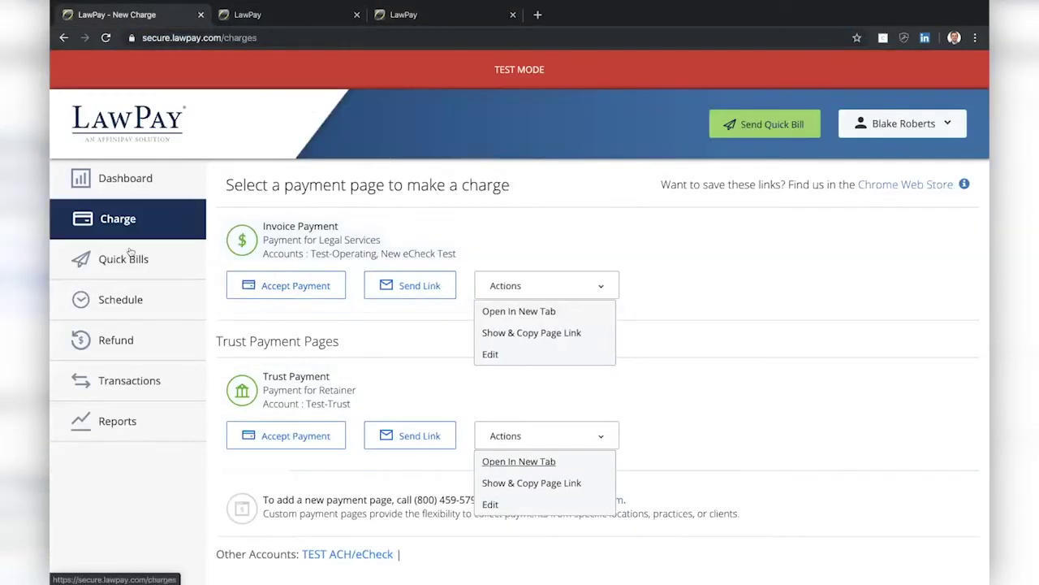
# Look through the transactions and open the details of the completed $100.00 charge dated 12/12/2019
pyautogui.click(135, 372)
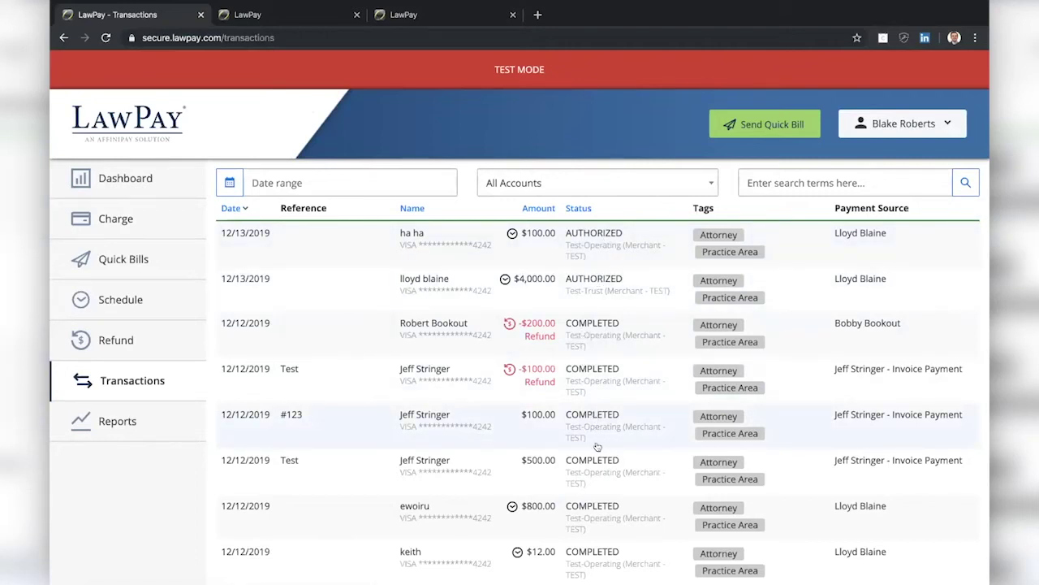
pyautogui.scroll(-1, 605, 469)
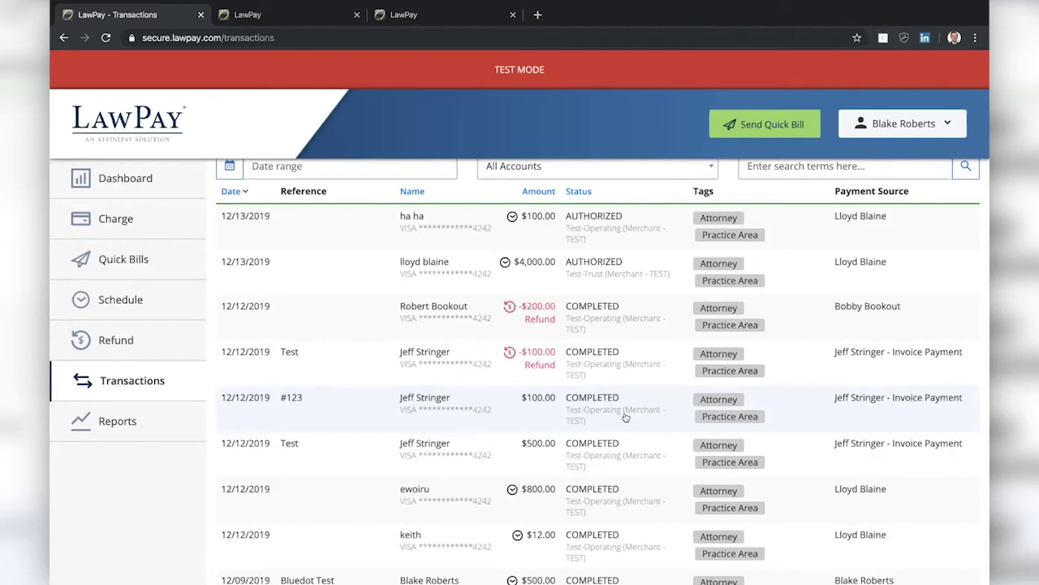
pyautogui.click(626, 416)
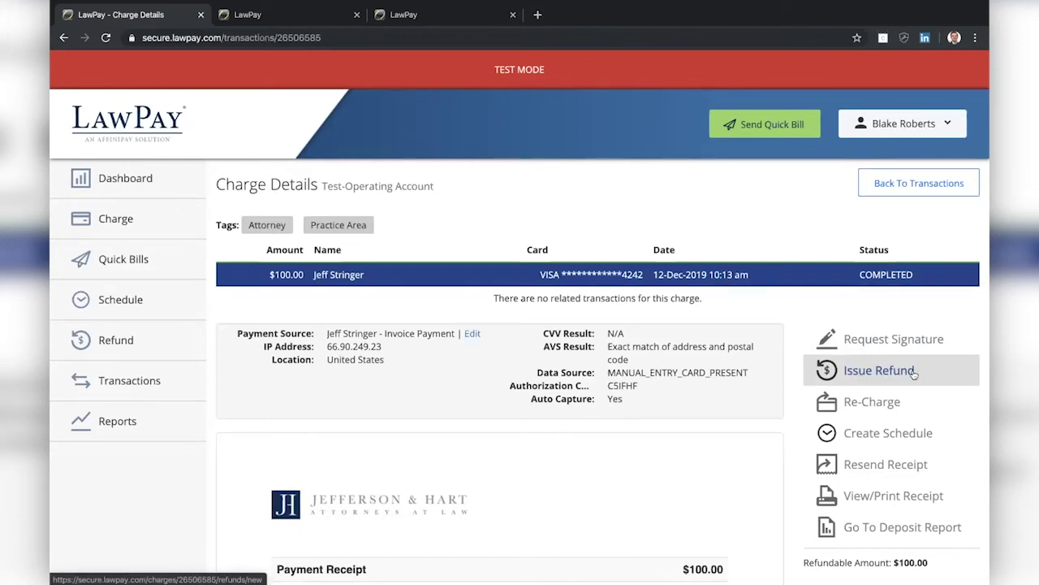
pyautogui.scroll(-1, 911, 406)
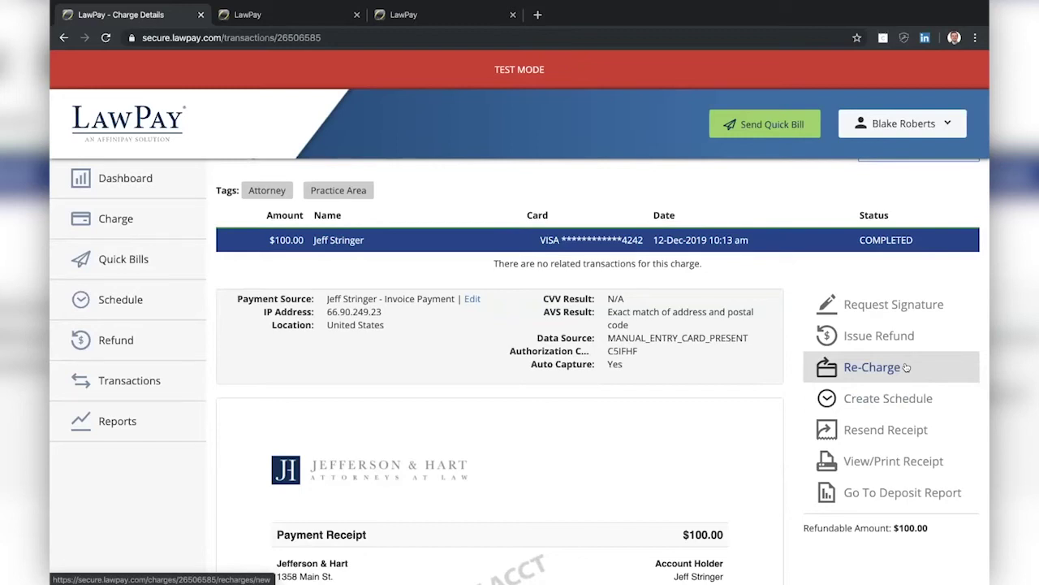
# Check this charge's recharge form without submitting it and its payment receipt, ending back at the transactions list
pyautogui.click(907, 367)
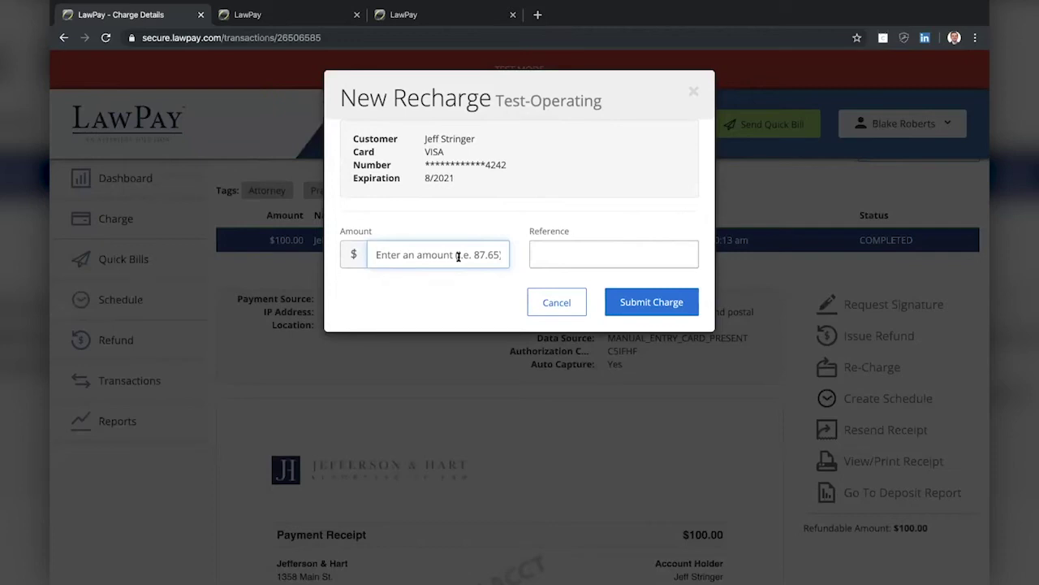
pyautogui.click(692, 93)
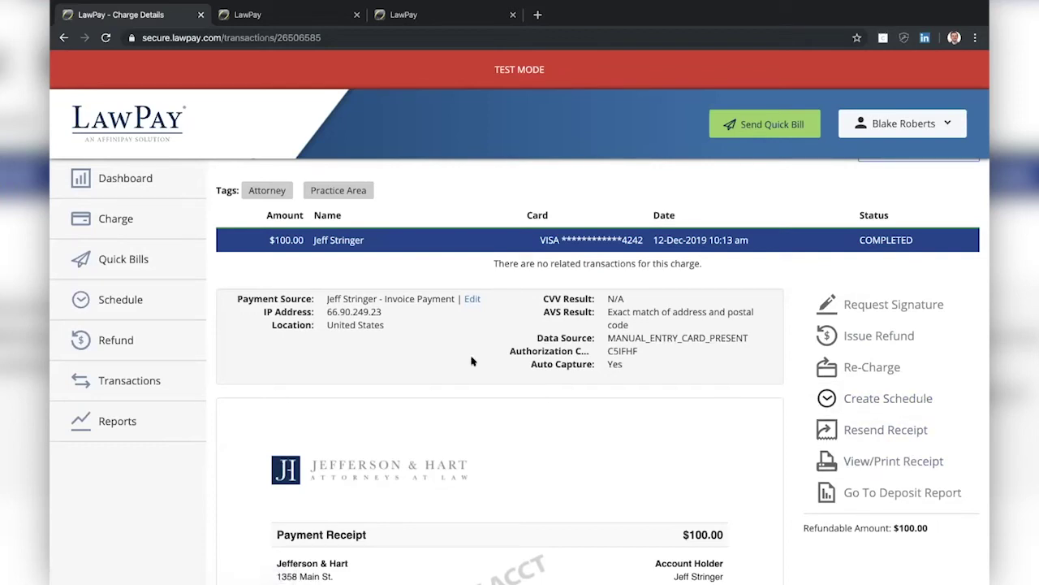
pyautogui.scroll(-3, 471, 361)
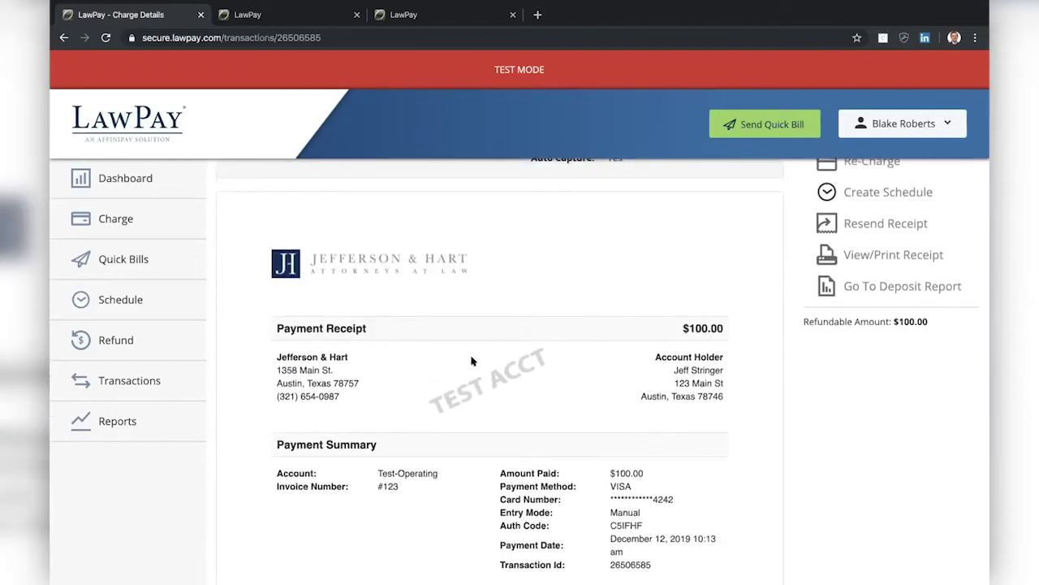
pyautogui.scroll(3, 471, 361)
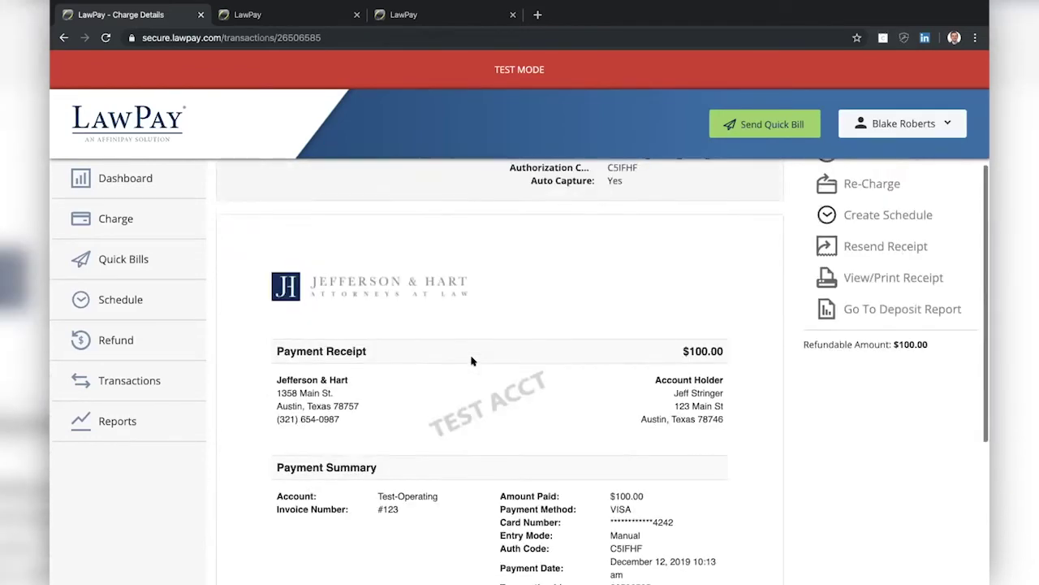
pyautogui.click(130, 380)
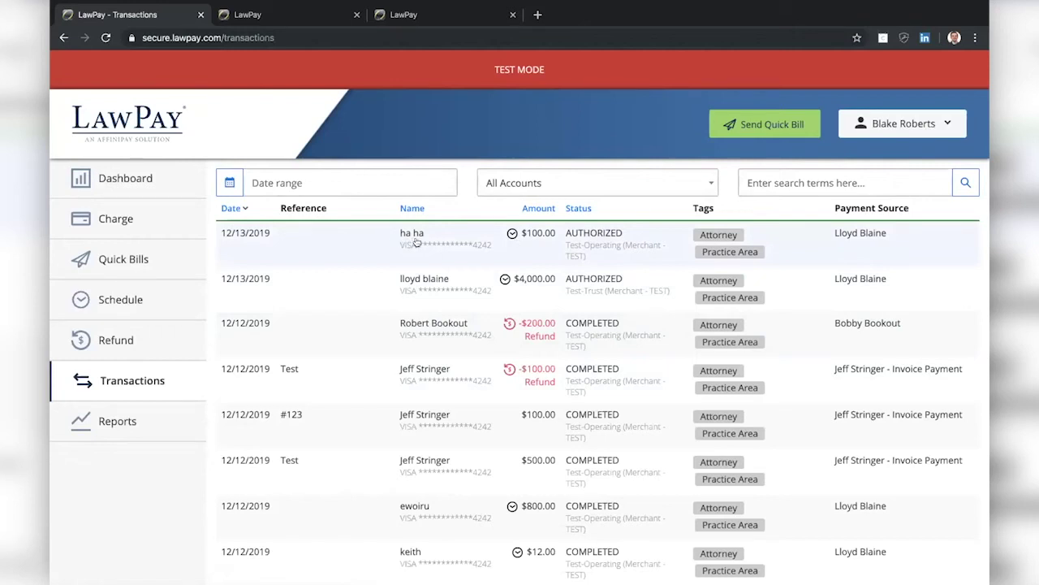
# Open the scheduled payments list and start a new scheduled payment form
pyautogui.click(152, 300)
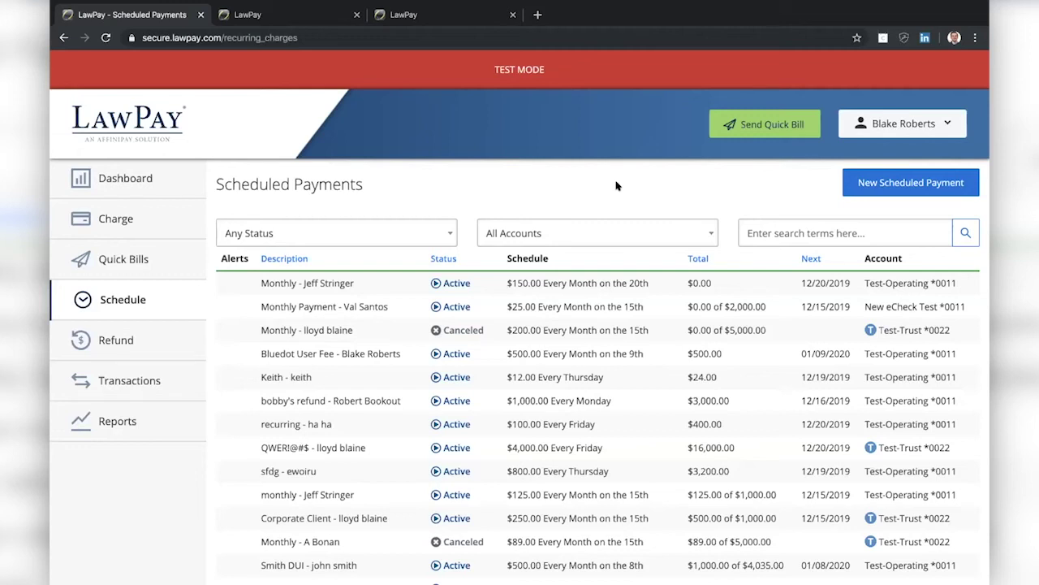
pyautogui.click(885, 187)
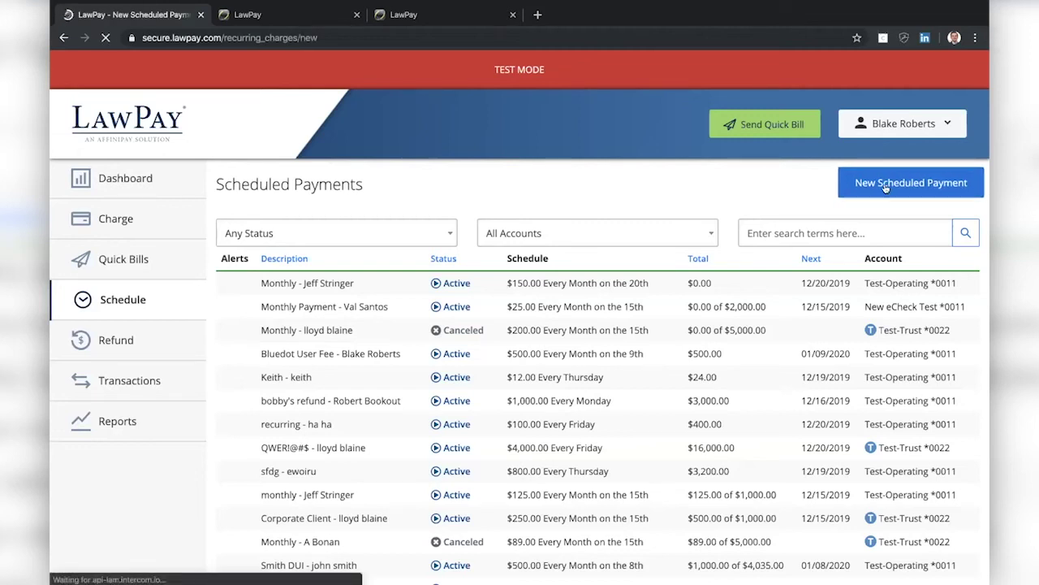
pyautogui.scroll(-1, 712, 237)
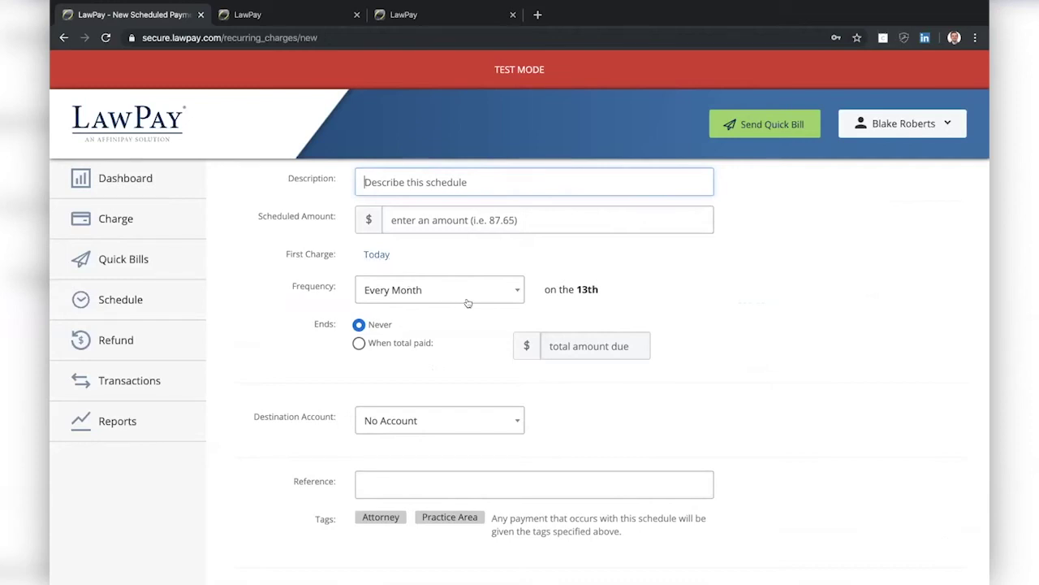
# Review the available payment frequencies from every week to every year, leaving the schedule's frequency at Every Month
pyautogui.click(491, 290)
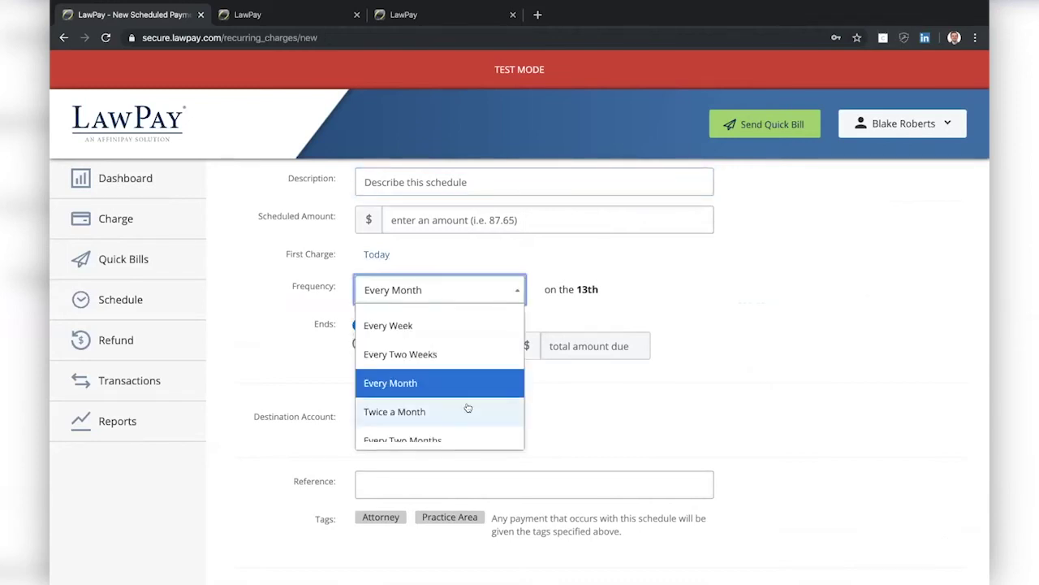
pyautogui.scroll(-3, 465, 406)
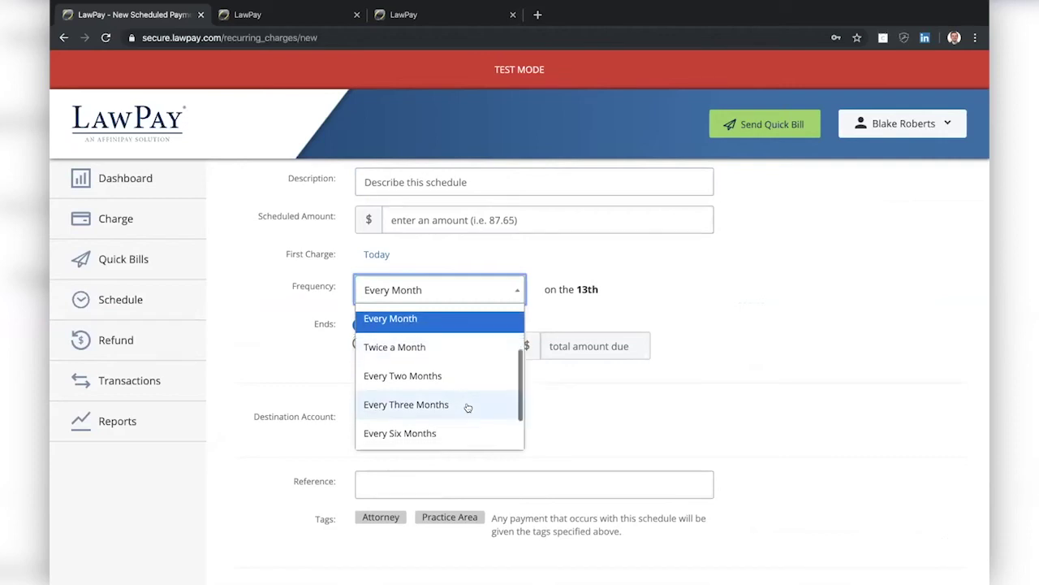
pyautogui.scroll(2, 467, 408)
pyautogui.scroll(-5, 467, 408)
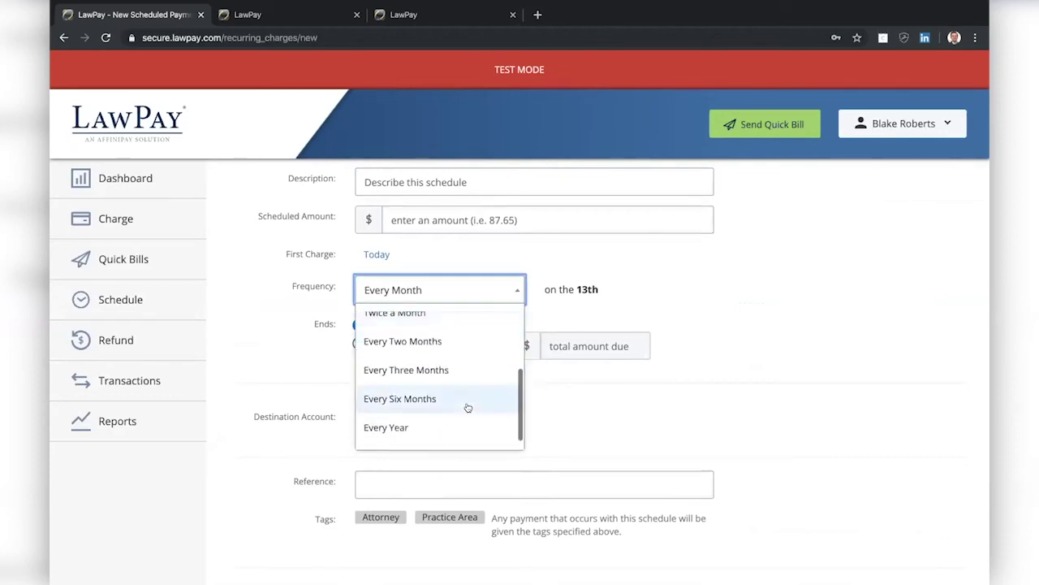
pyautogui.click(726, 354)
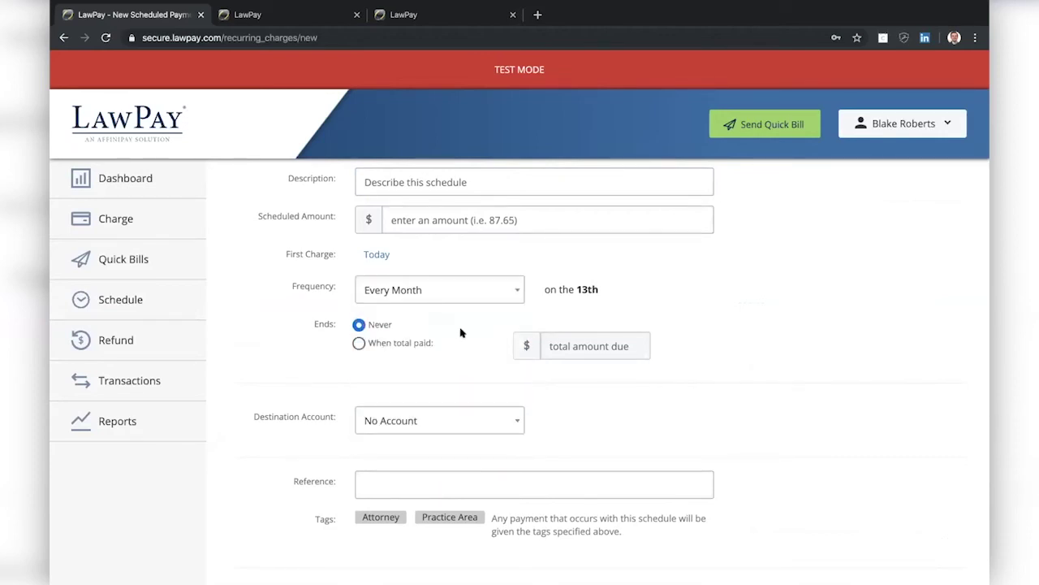
pyautogui.scroll(1, 460, 332)
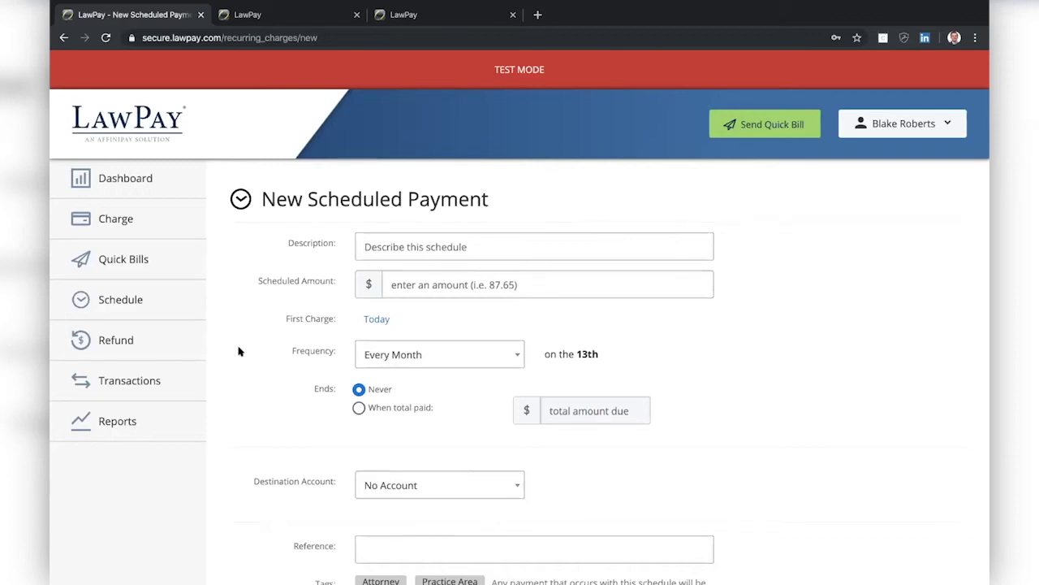
# Go to the reports area and look at the account and day options of the Daily Deposits report
pyautogui.click(144, 424)
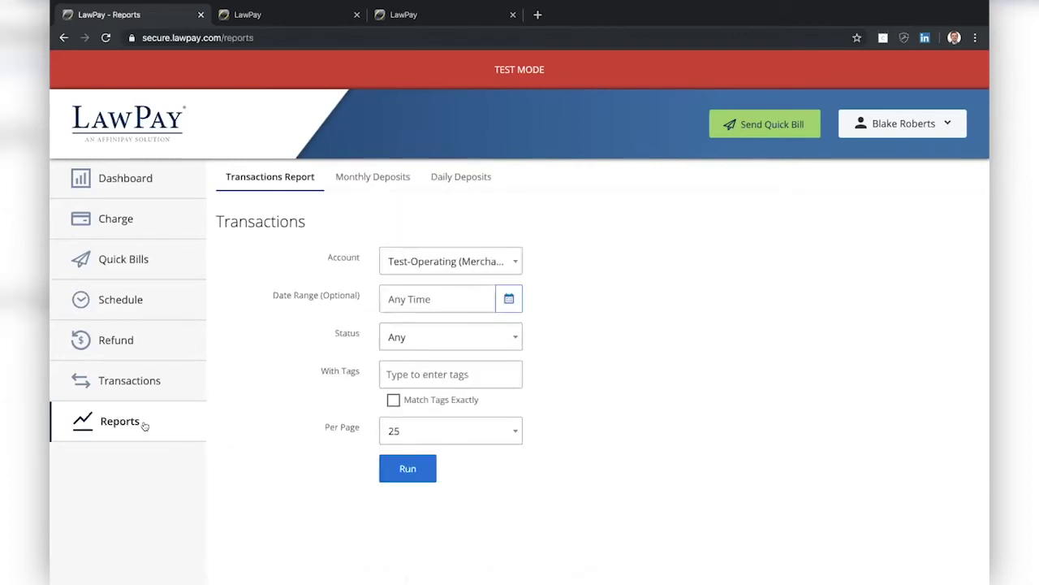
pyautogui.click(453, 182)
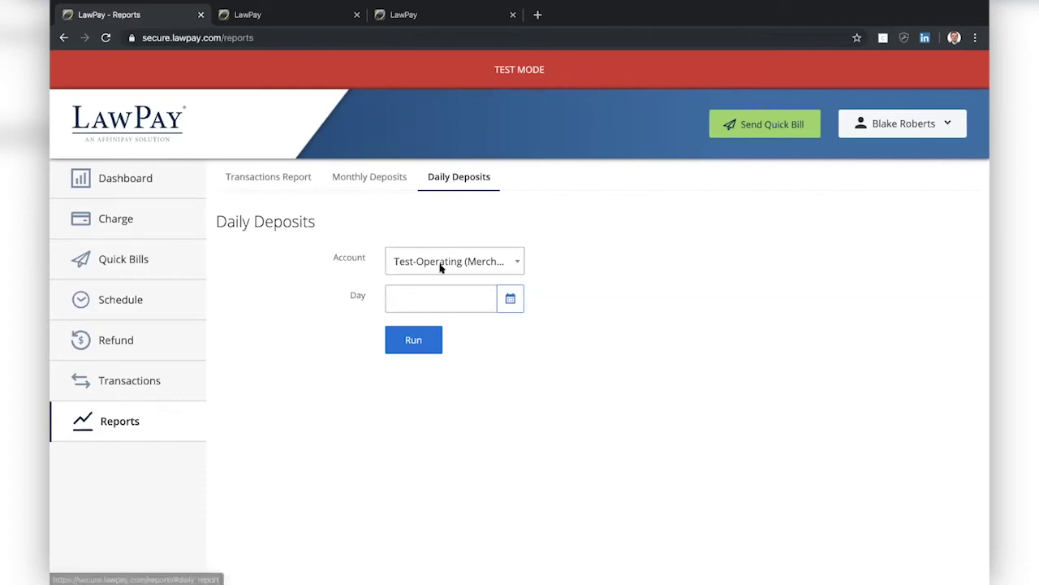
pyautogui.click(496, 265)
pyautogui.click(487, 298)
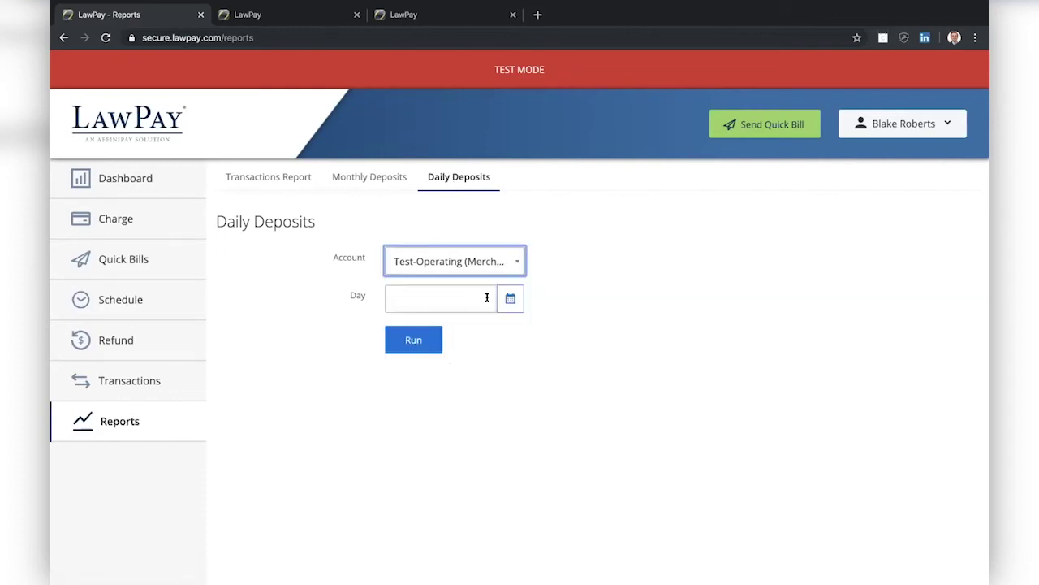
# Run the Monthly Deposits report for the Test-Operating account for September 2019
pyautogui.click(379, 171)
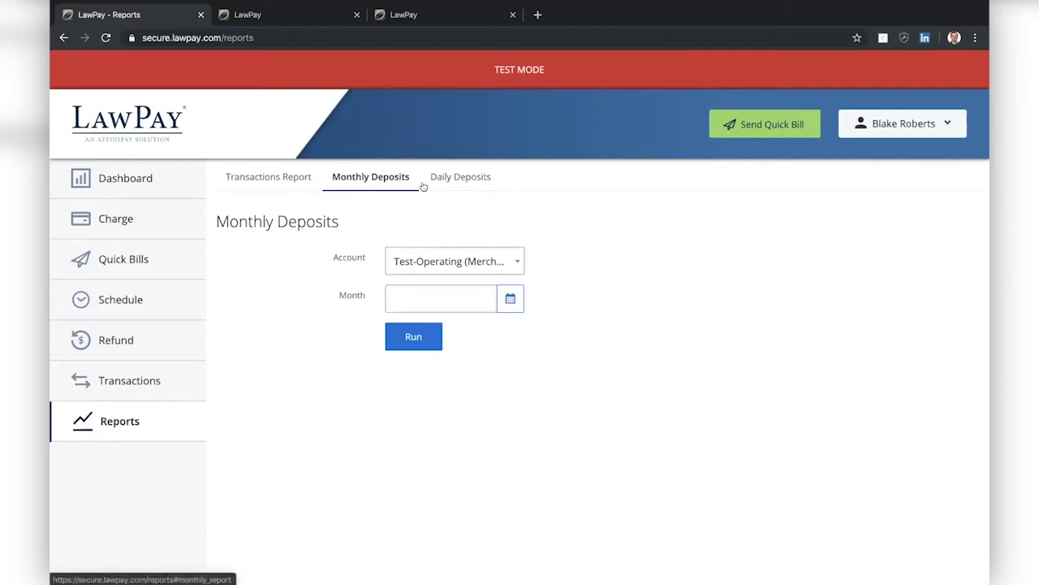
pyautogui.click(507, 300)
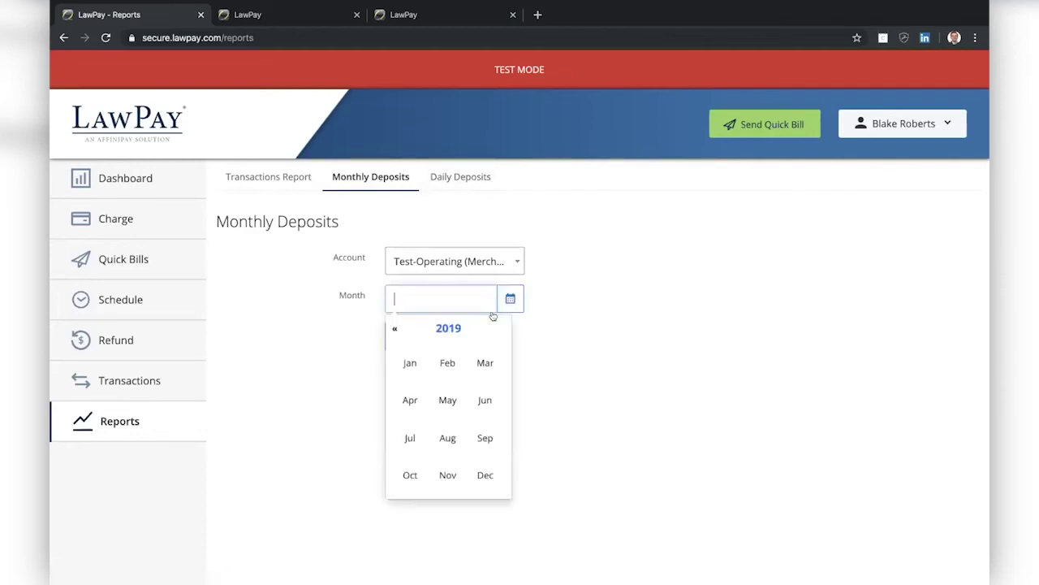
pyautogui.click(477, 433)
pyautogui.click(415, 341)
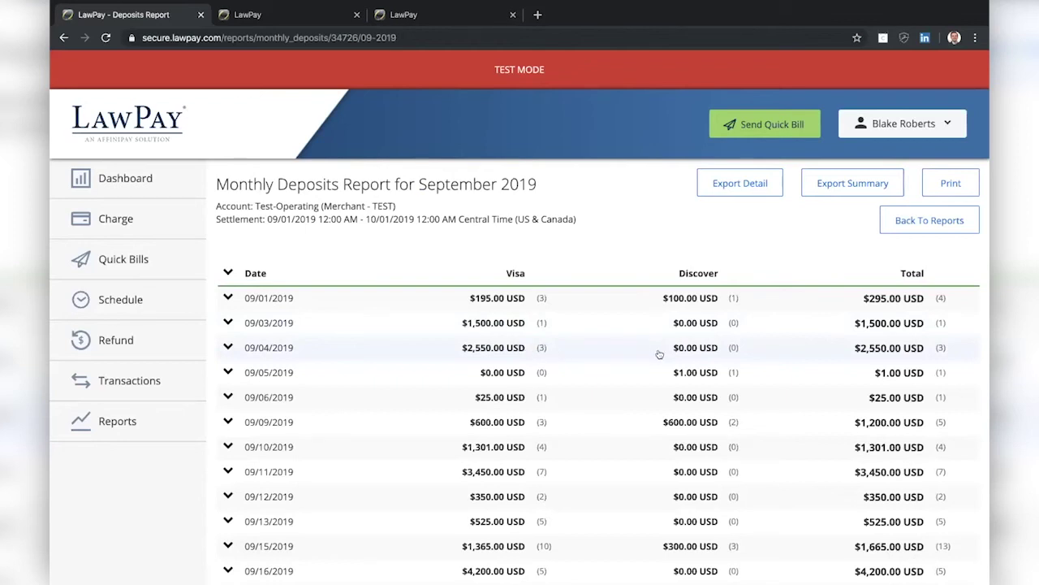
# Expand the 09/04/2019 deposits to examine their individual transactions, collapse them again, and return to the start of the report
pyautogui.click(946, 352)
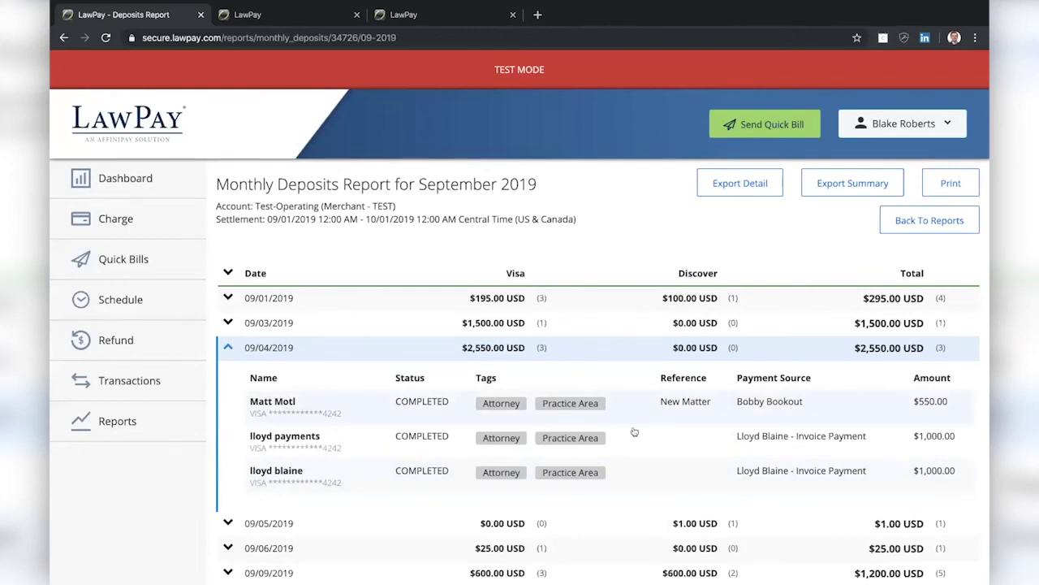
pyautogui.scroll(-1, 634, 434)
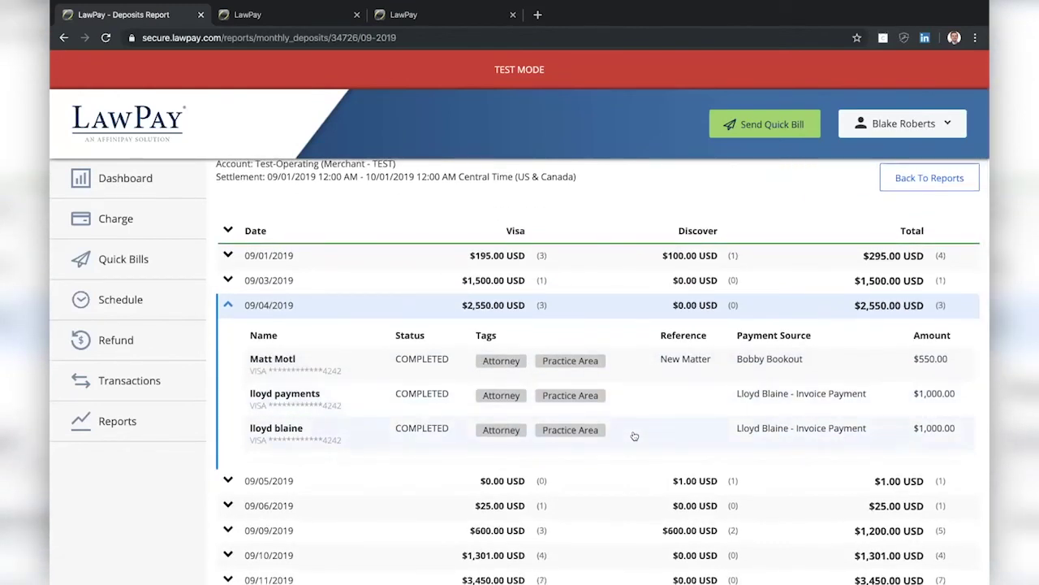
pyautogui.click(335, 311)
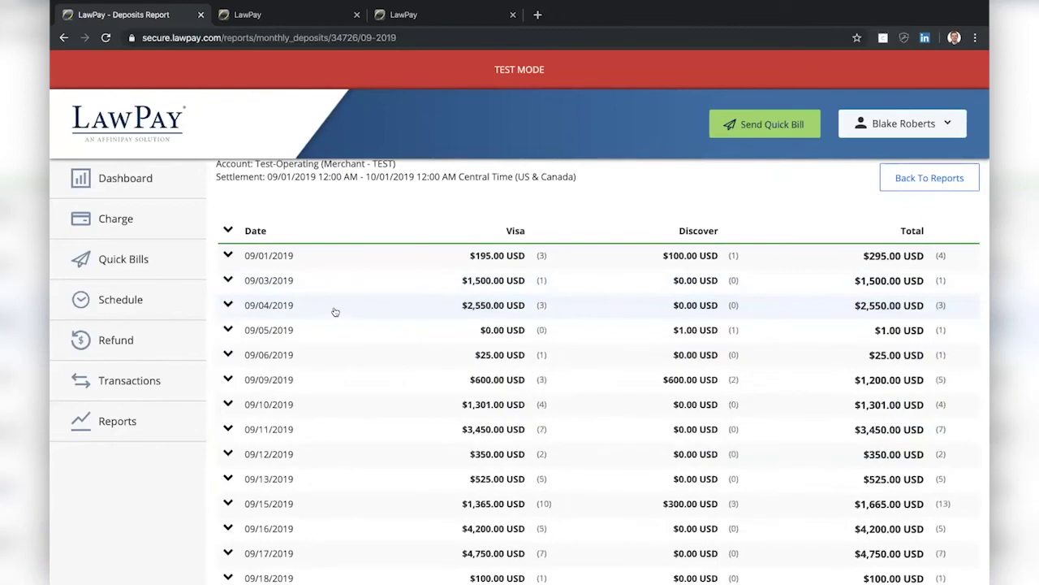
pyautogui.scroll(1, 397, 378)
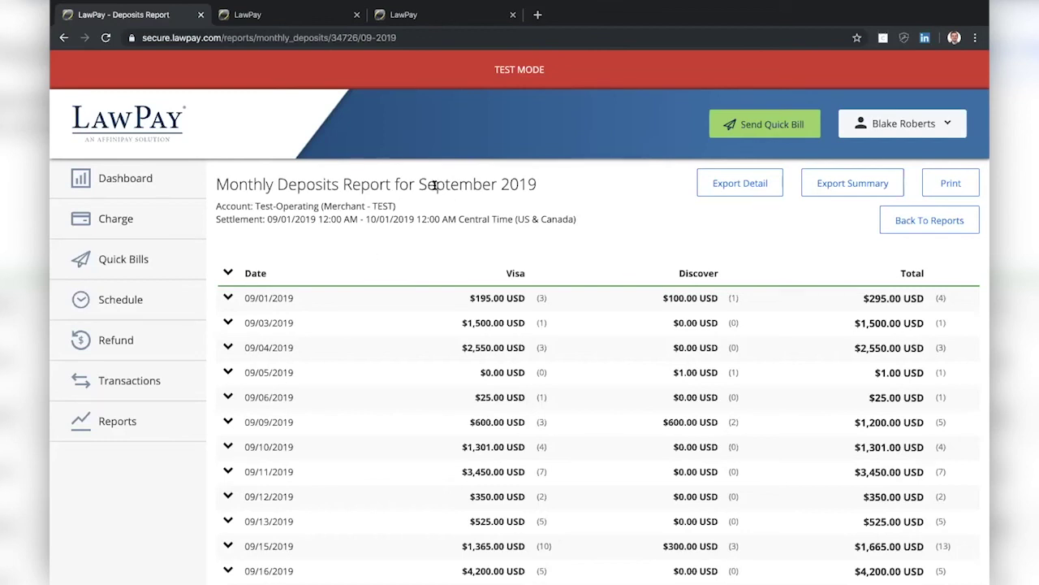
# In the billing software's payment entry, open the Add LawPay Payment Method form, review its card fields, and close it without saving
pyautogui.moveTo(540, 8)
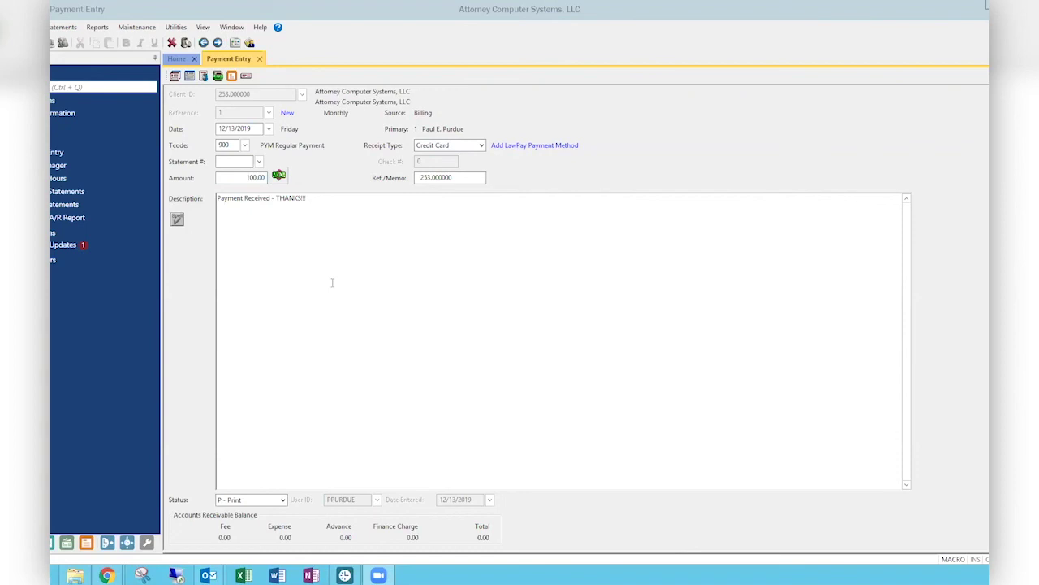
pyautogui.click(541, 145)
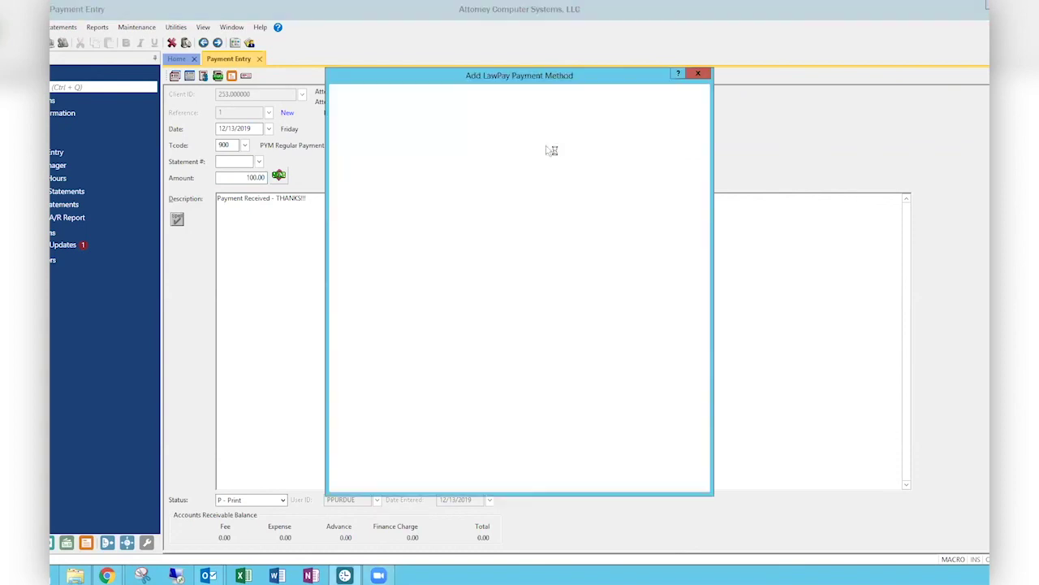
pyautogui.click(395, 163)
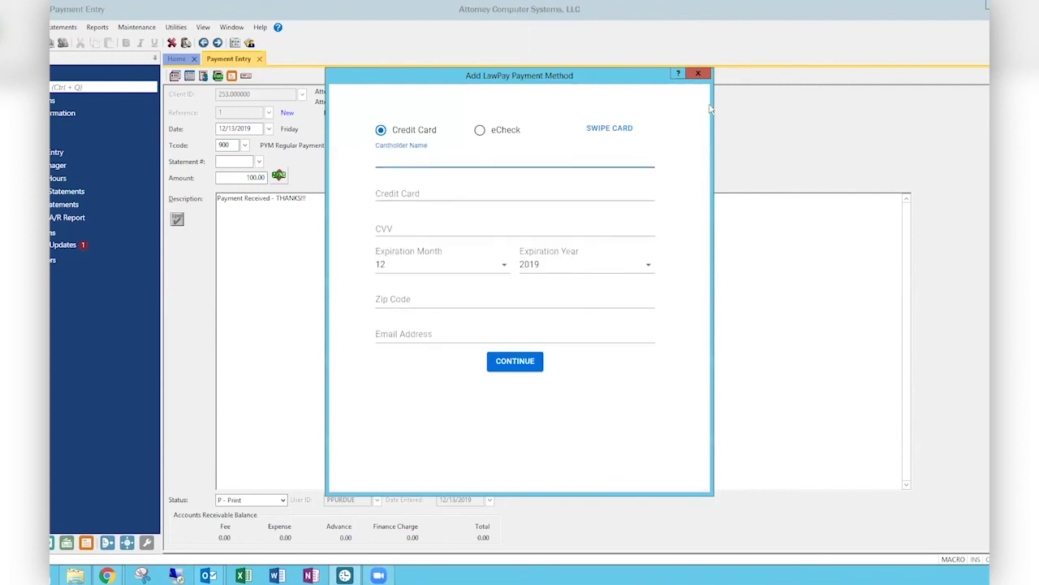
pyautogui.click(698, 73)
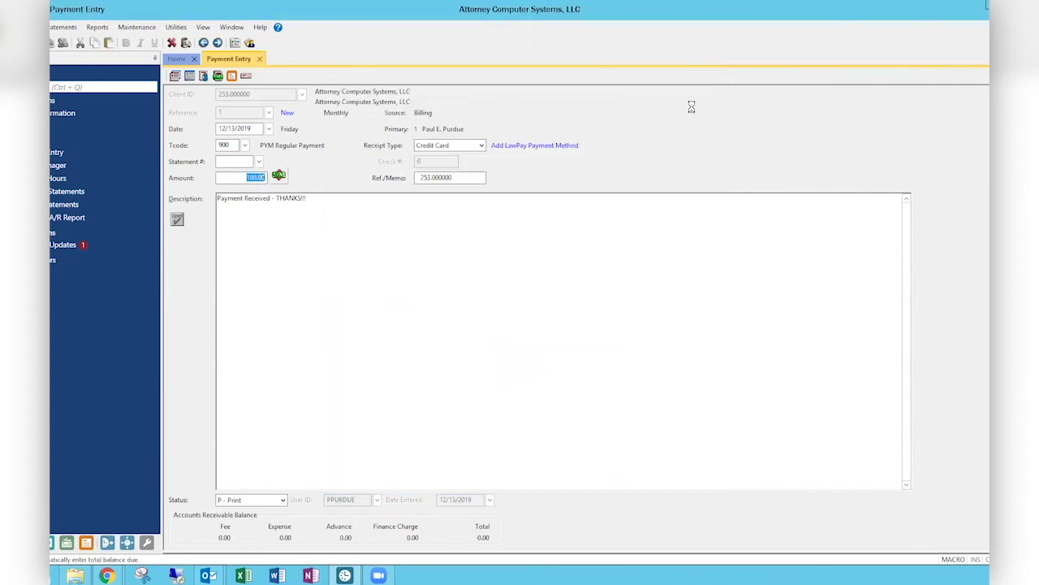
# Review the receipt type choices for the 100.00 payment, keeping Credit Card selected
pyautogui.click(482, 147)
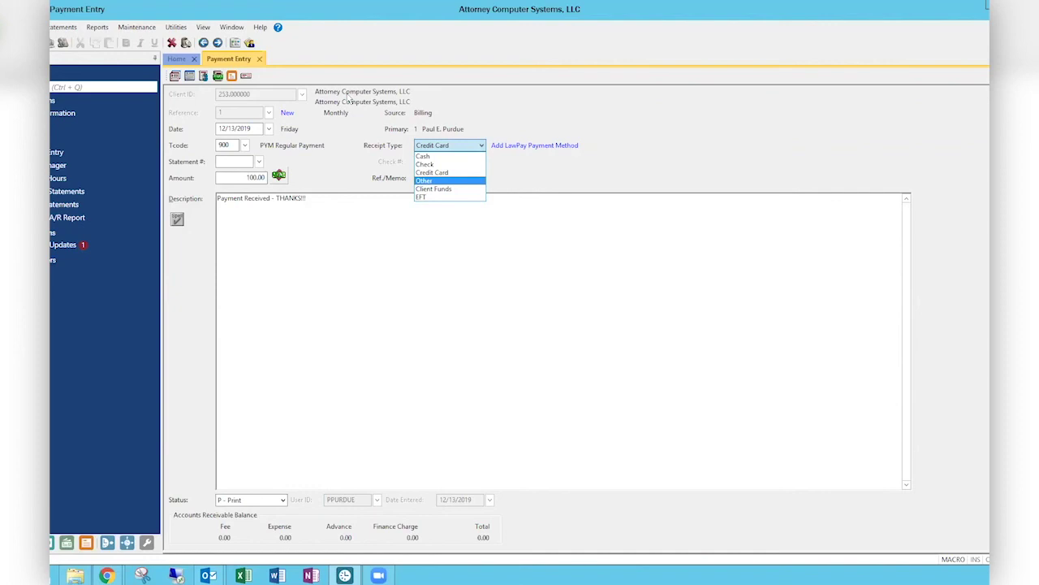
pyautogui.click(662, 120)
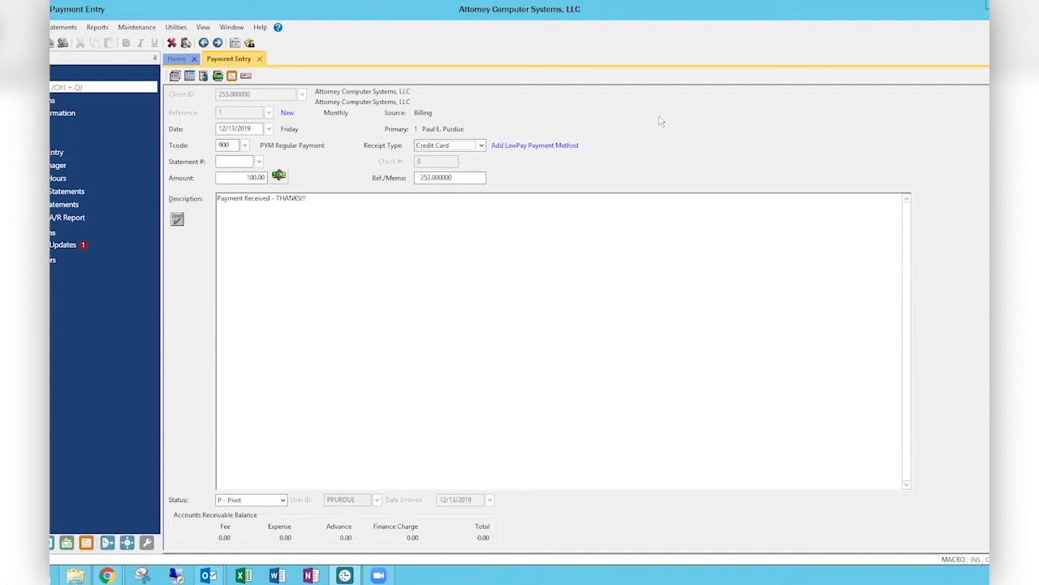
pyautogui.click(480, 147)
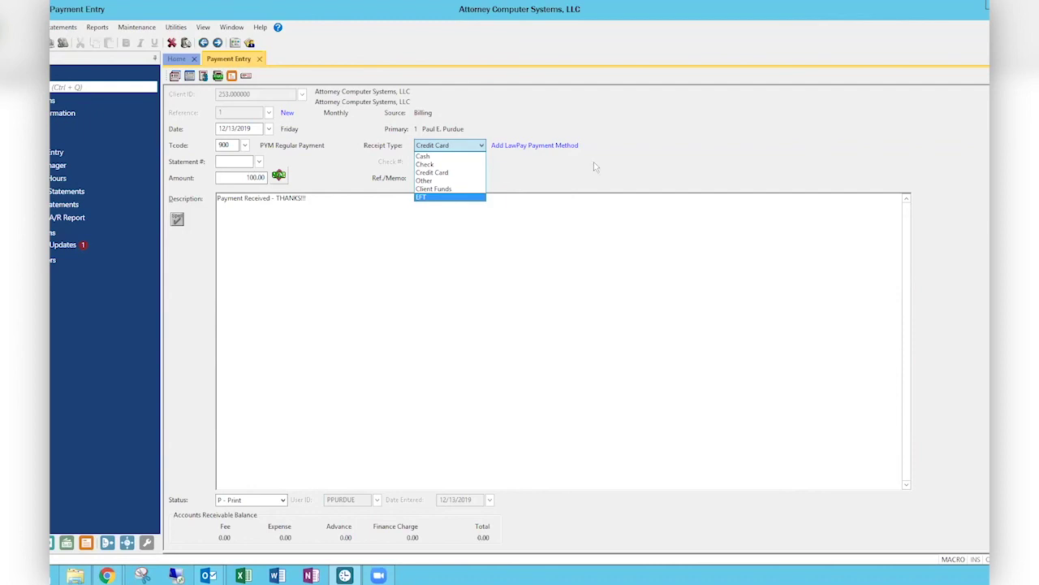
pyautogui.click(594, 161)
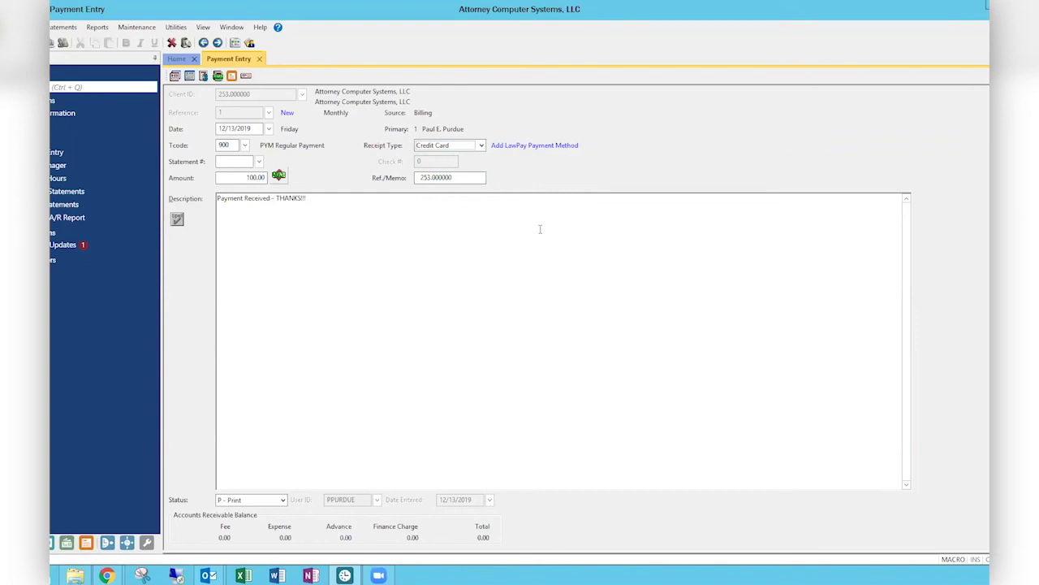
pyautogui.click(477, 146)
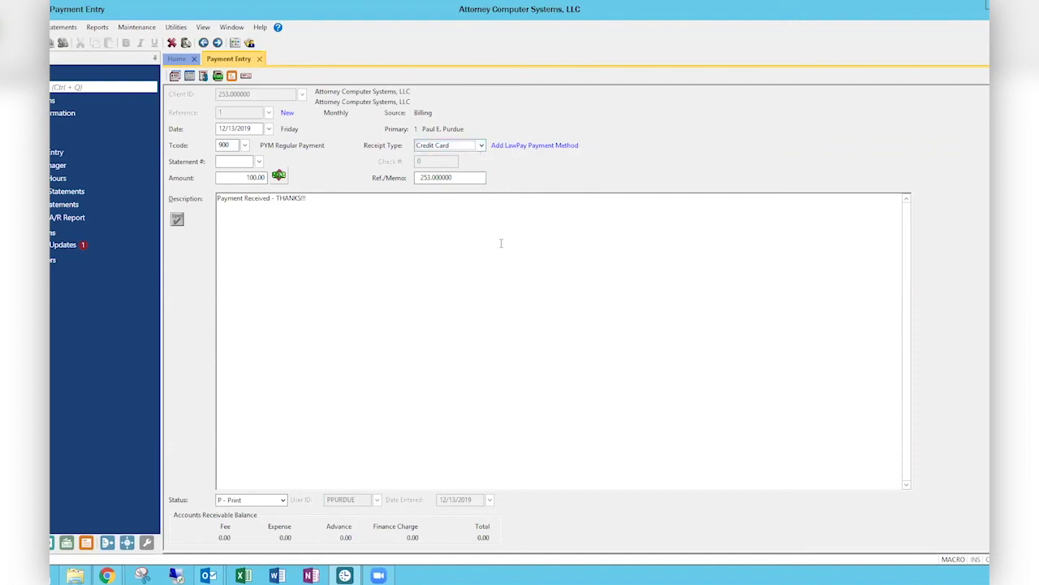